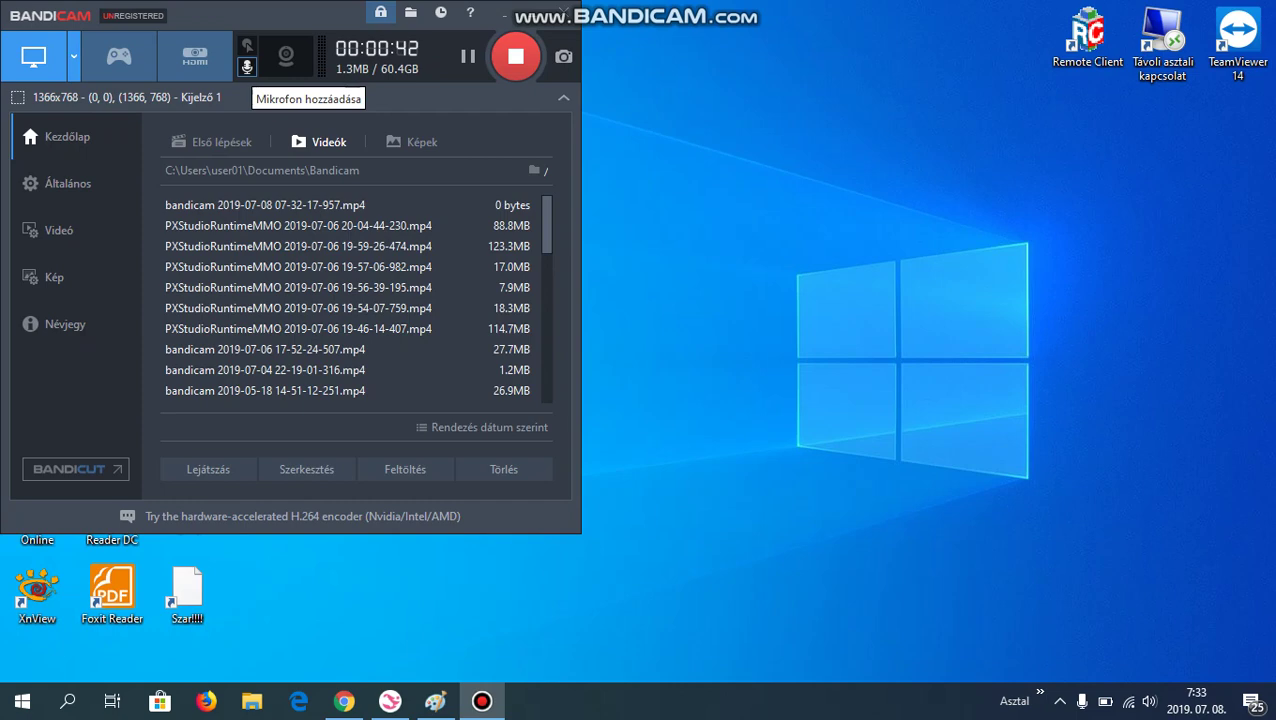
In the recording settings, choose Hangszórók (Realtek High Definition Audio(SST)) as the secondary sound device
click(247, 66)
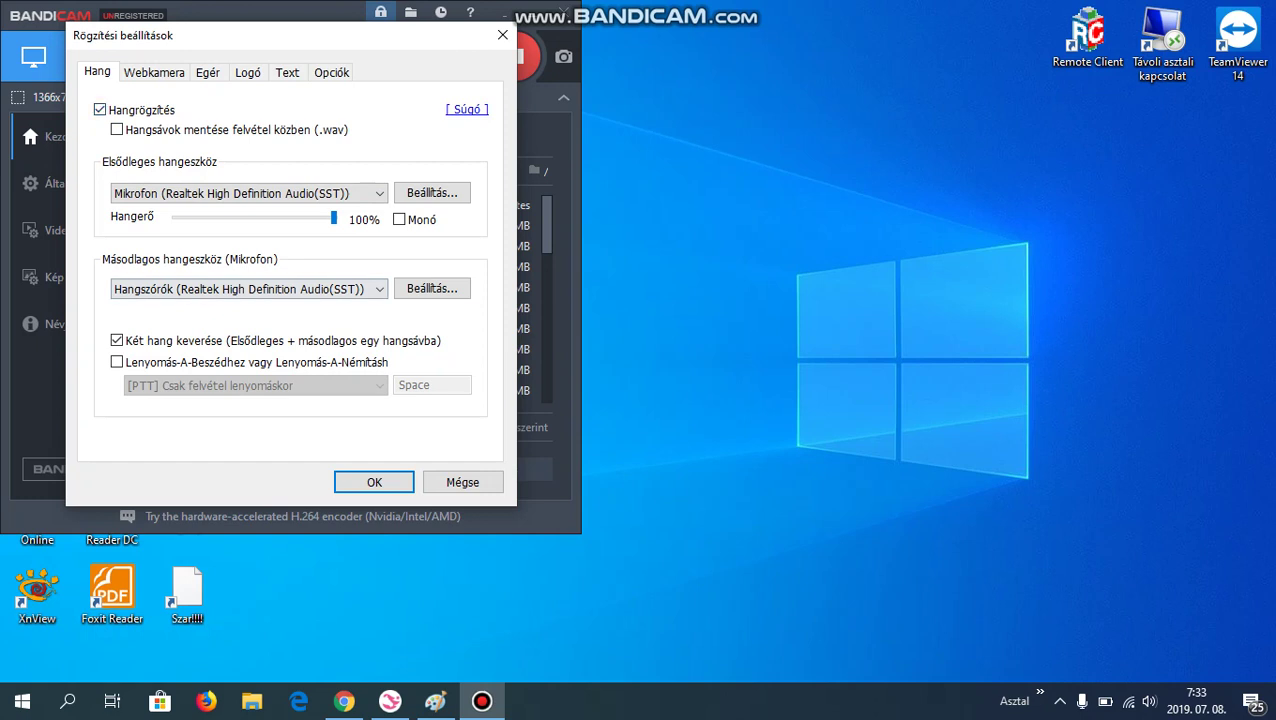
click(249, 289)
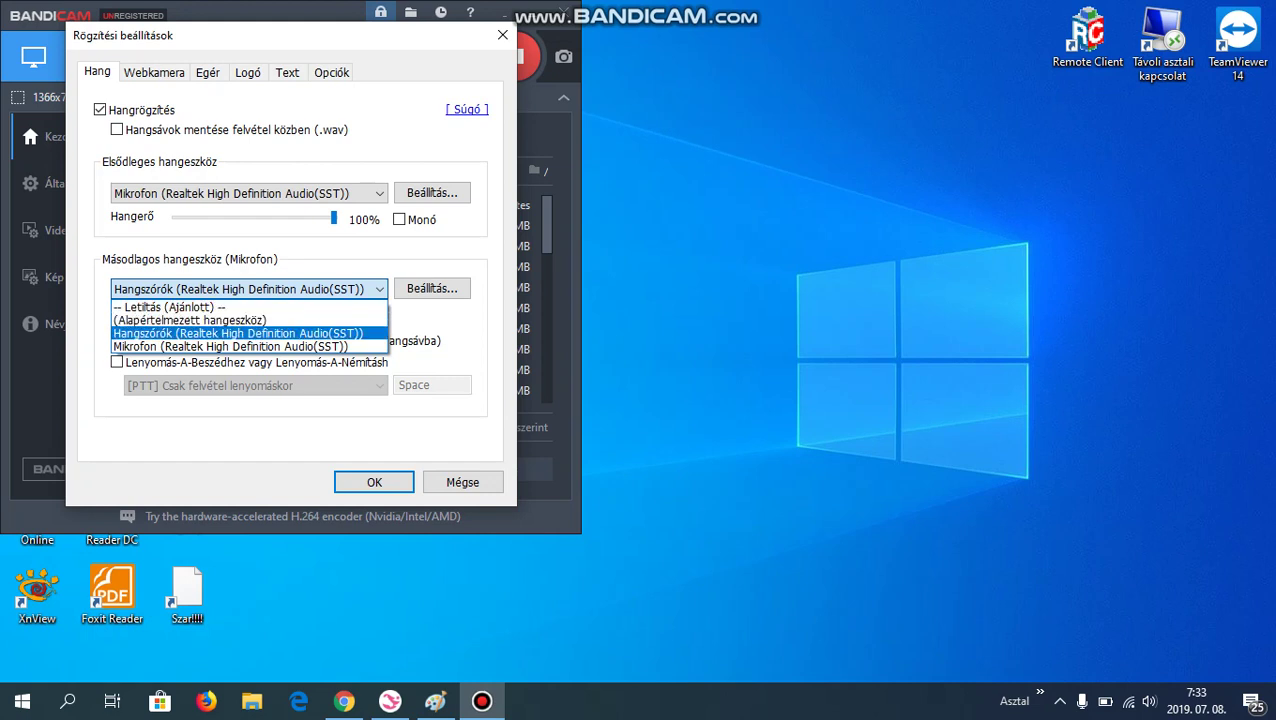
click(238, 333)
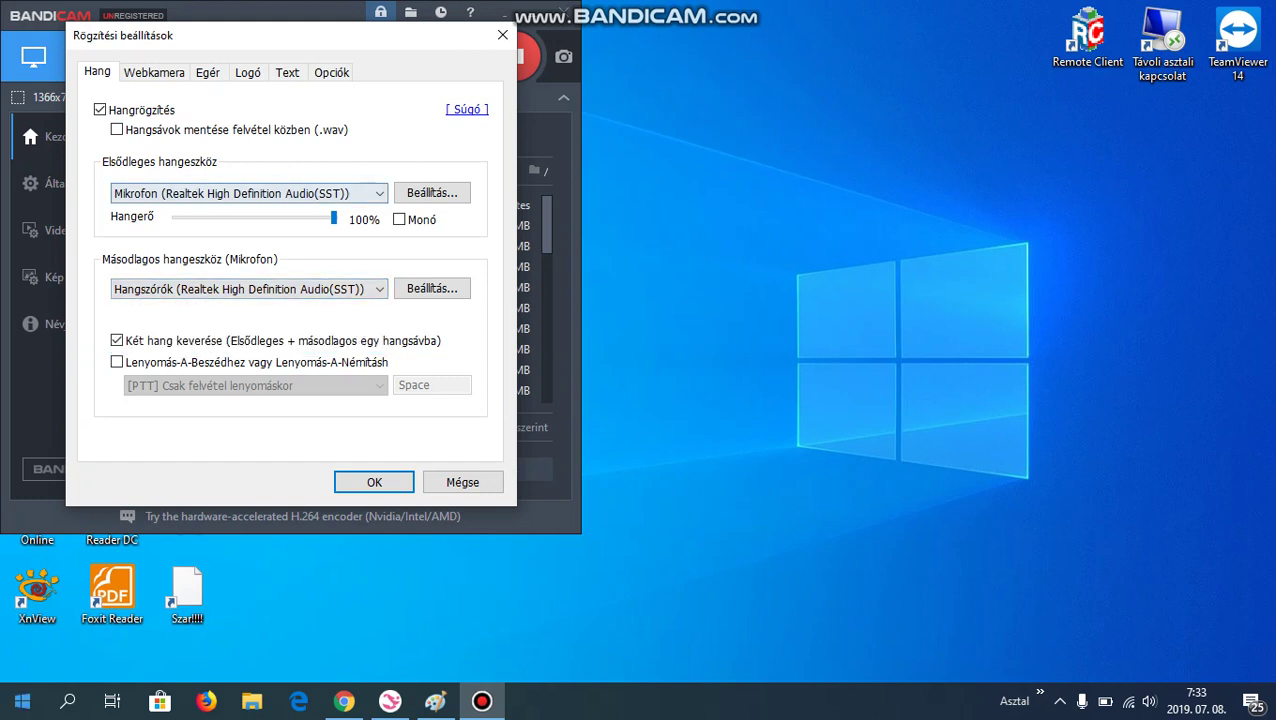
Enable the webcam overlay on the video with the Bluebox technique and open the webcam's advanced settings
click(153, 72)
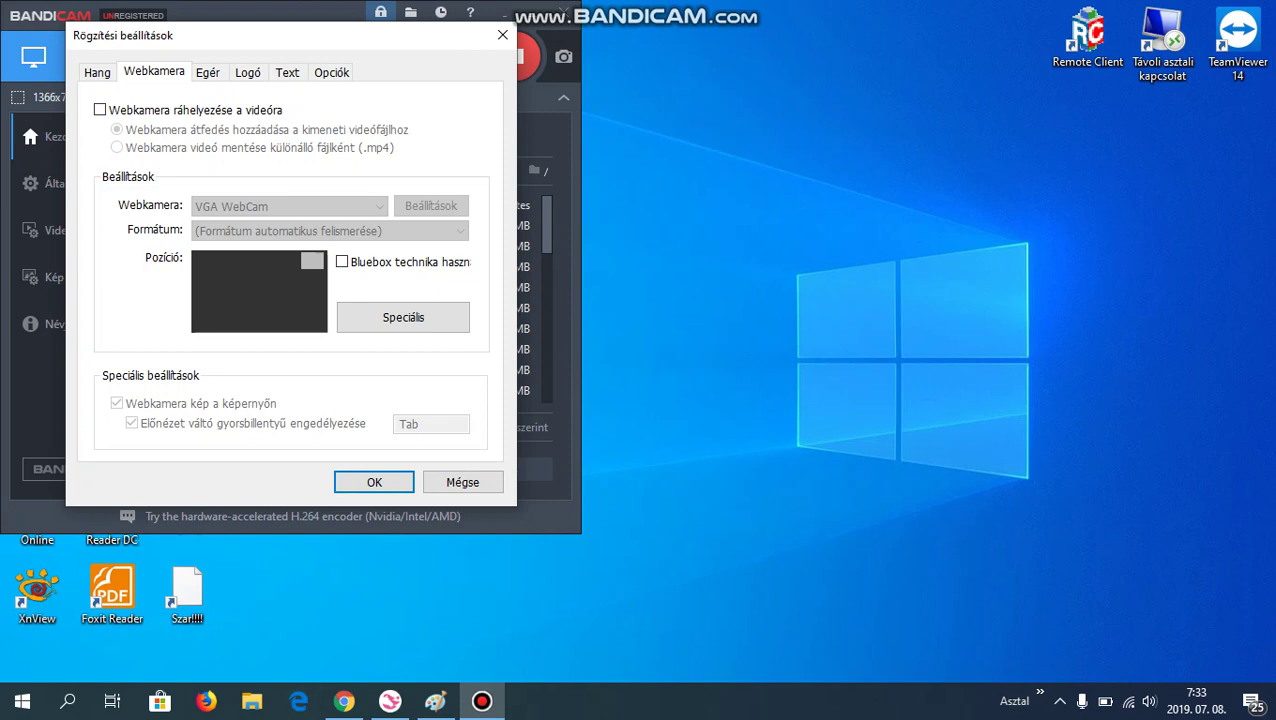
click(99, 110)
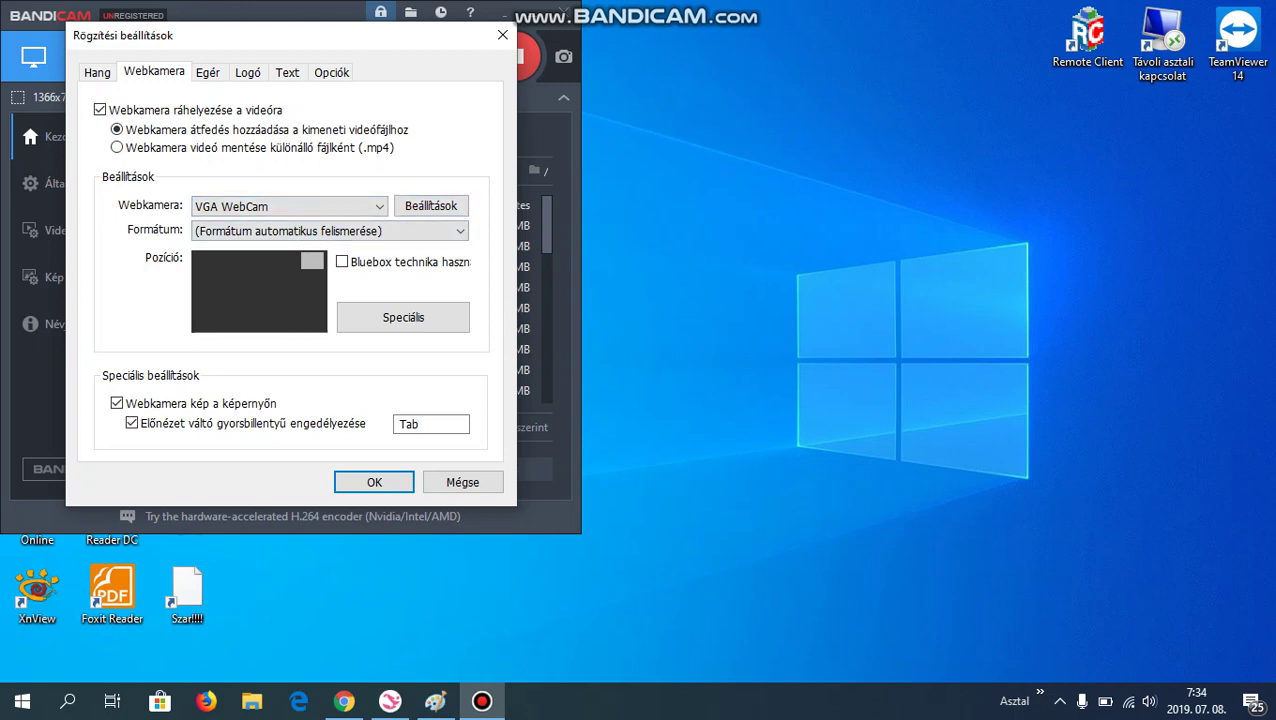
click(342, 261)
click(403, 317)
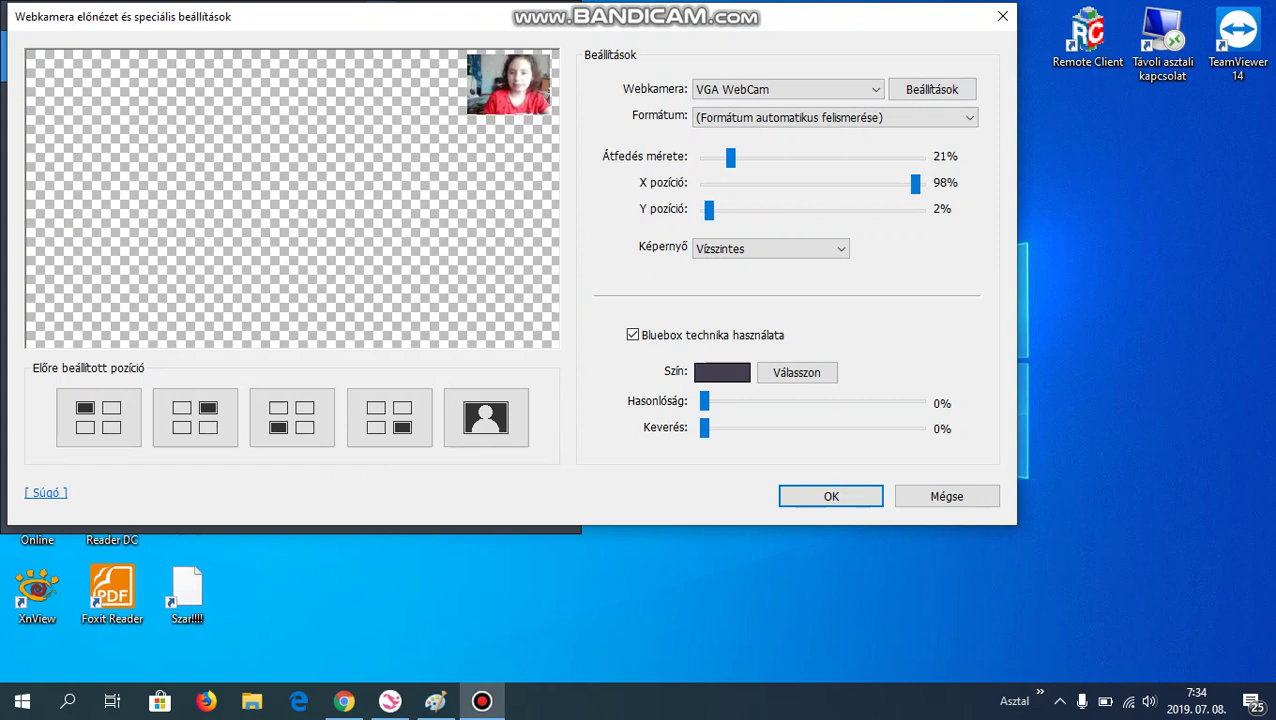
Try the preset webcam positions in turn: the four corners of the frame and the centred full-size view
click(98, 417)
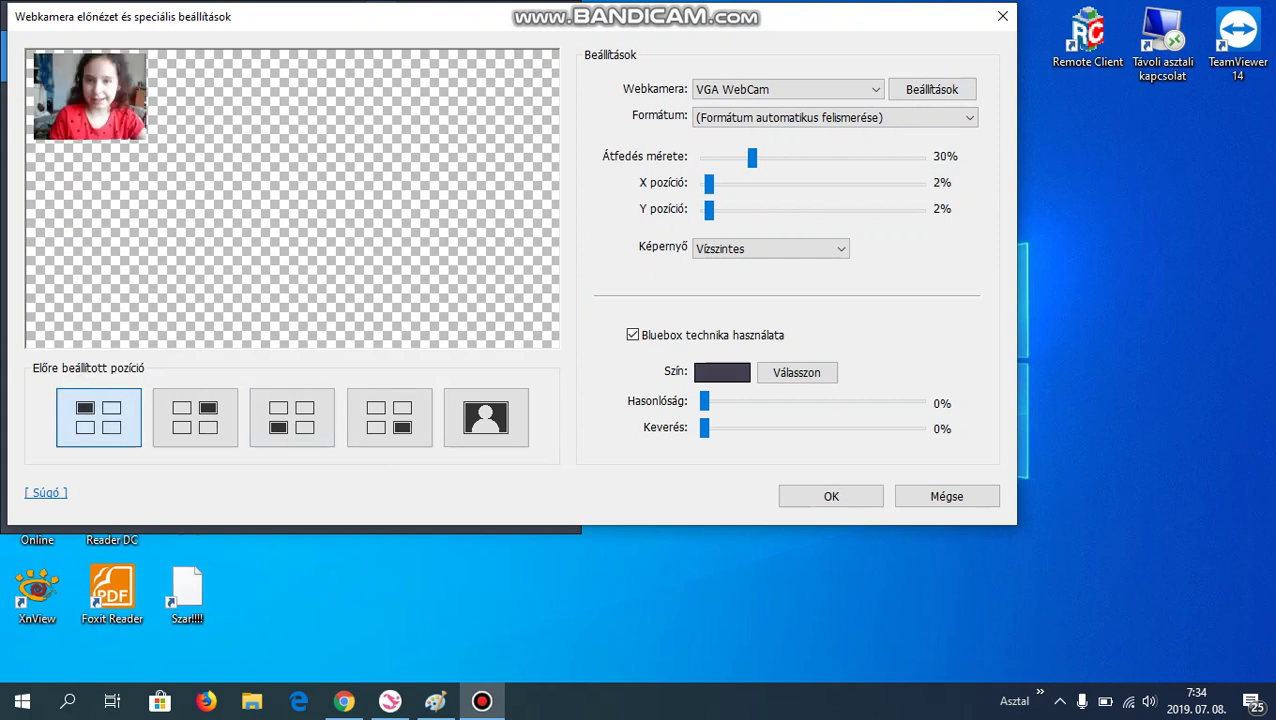
click(195, 417)
click(292, 417)
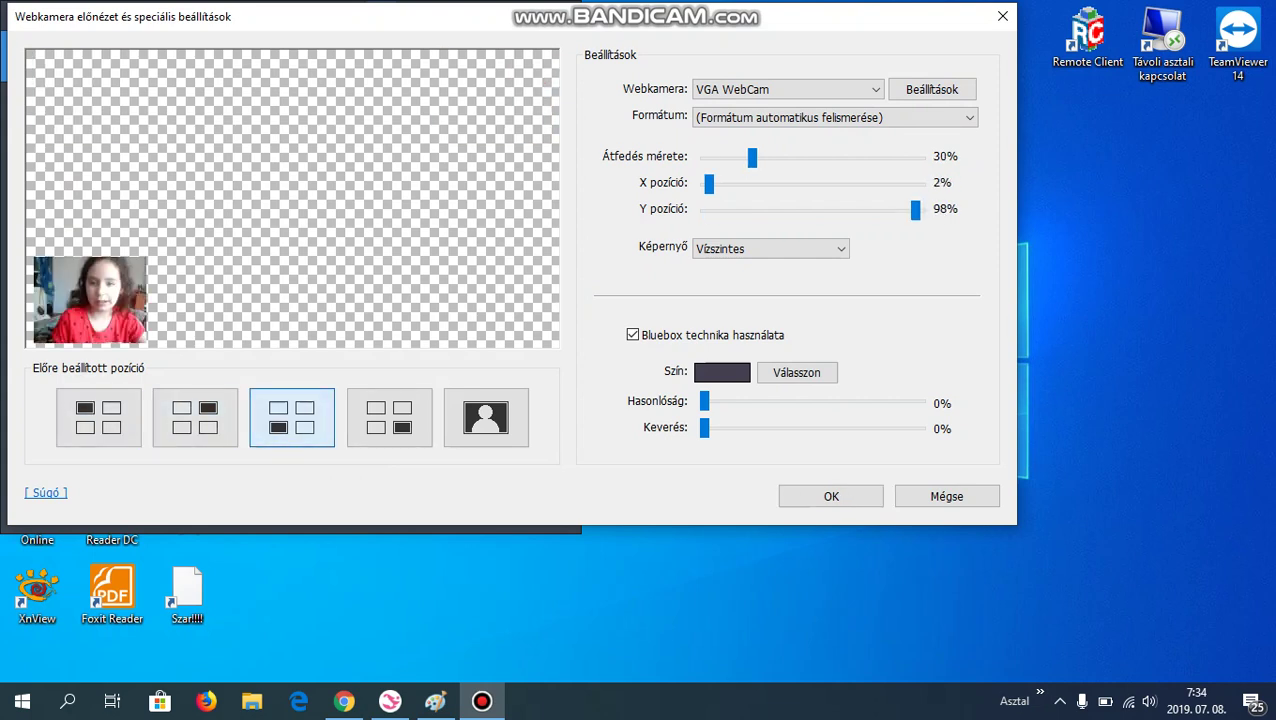
click(389, 417)
click(486, 417)
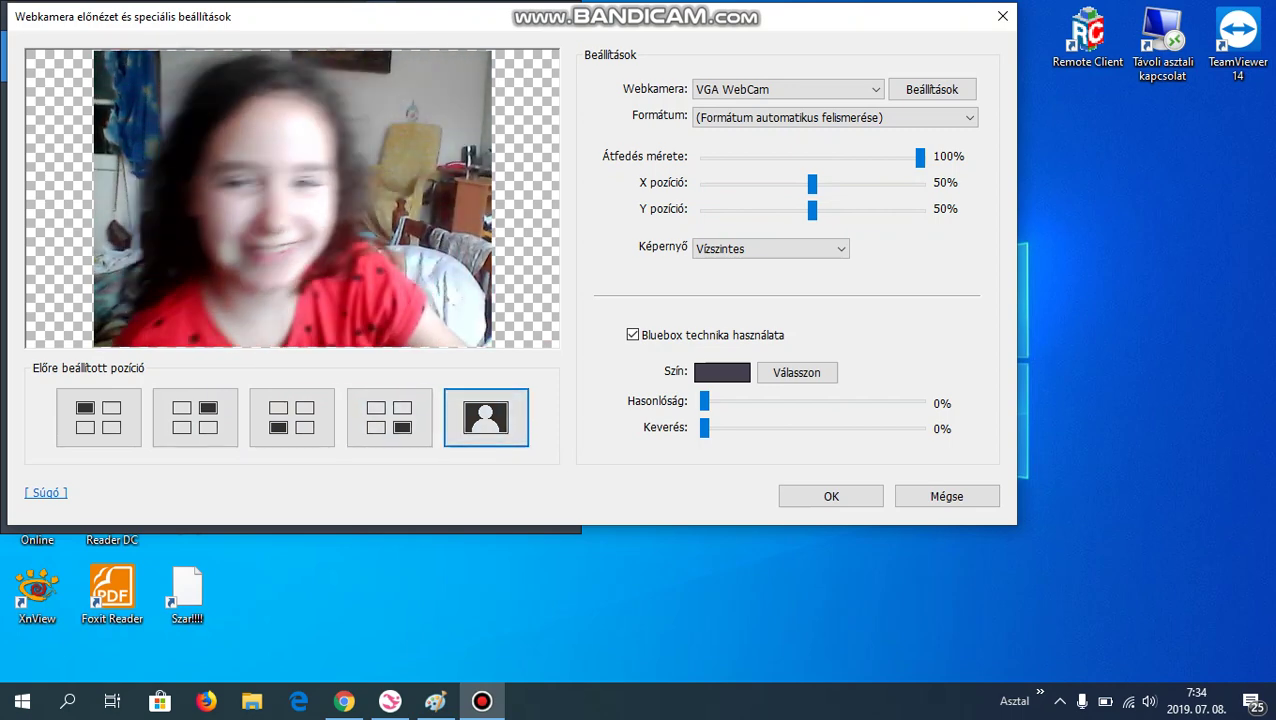
mouse_move(482, 701)
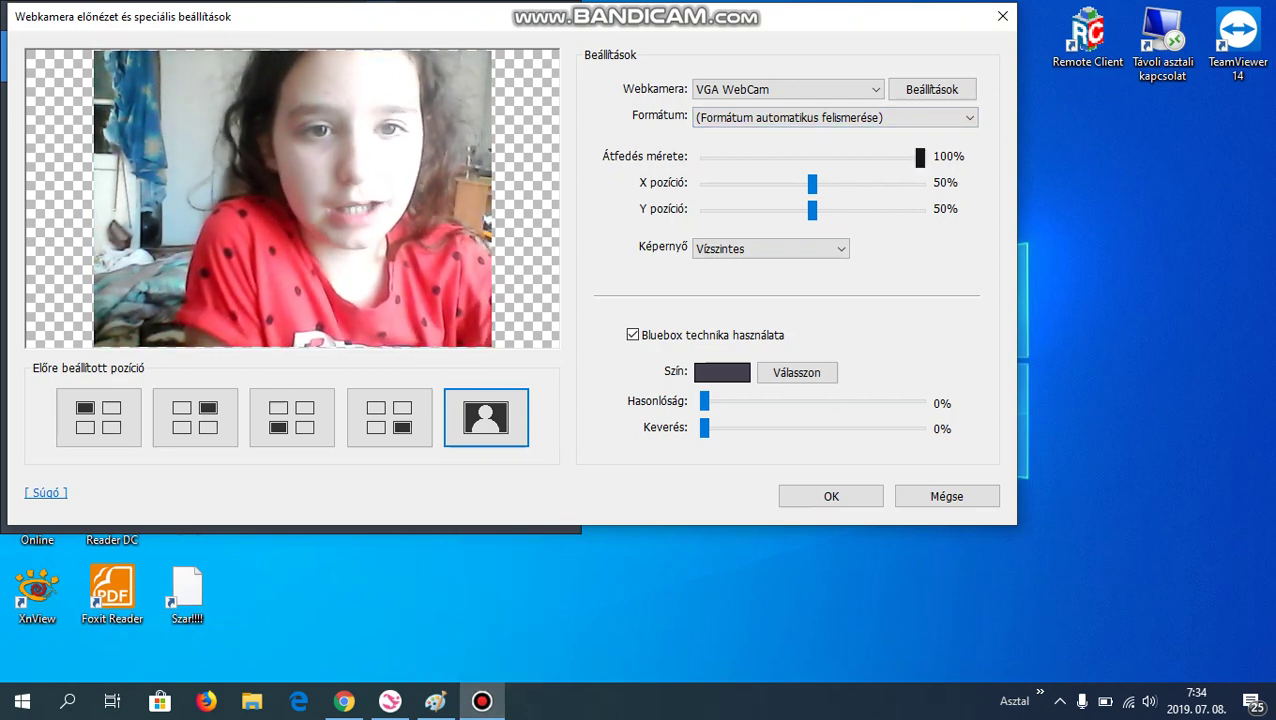
mouse_move(920, 157)
mouse_down()
mouse_move(795, 157)
mouse_move(920, 157)
mouse_up()
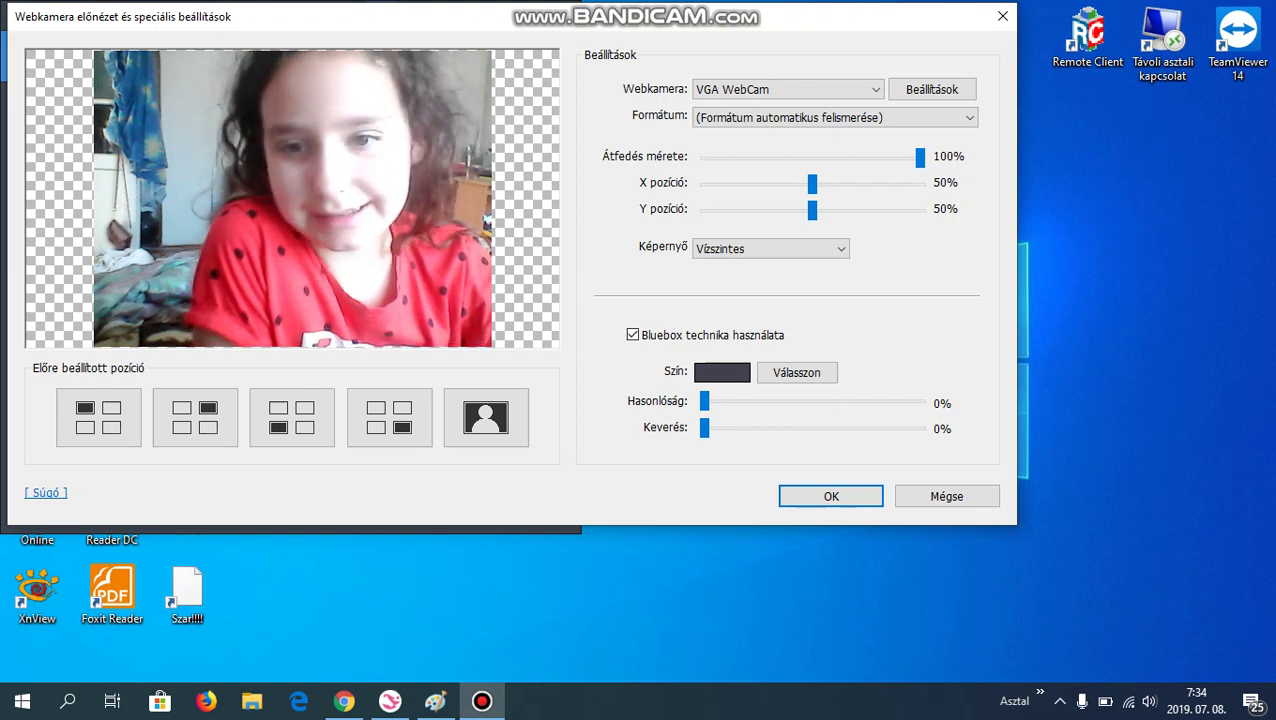
Place the webcam overlay in the upper-left corner at 33% size with X and Y positions of 0%, keeping Bluebox enabled, and accept the settings
click(98, 417)
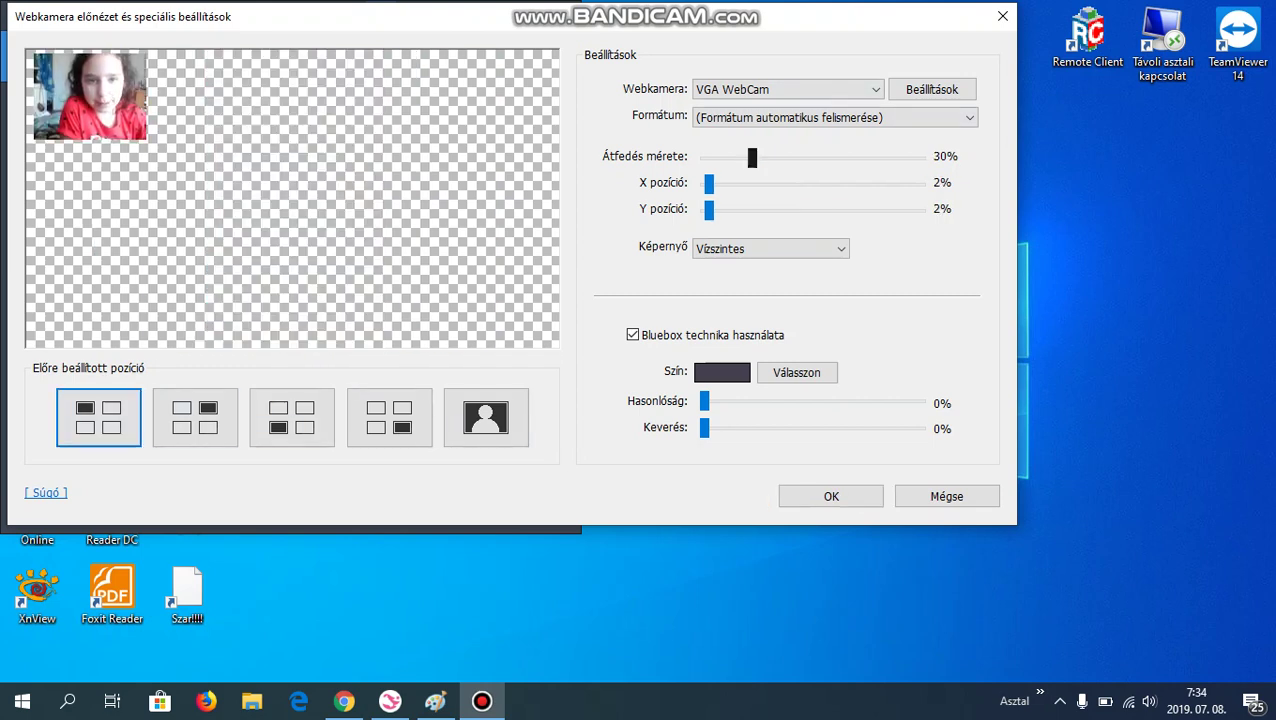
drag(752, 157, 704, 208)
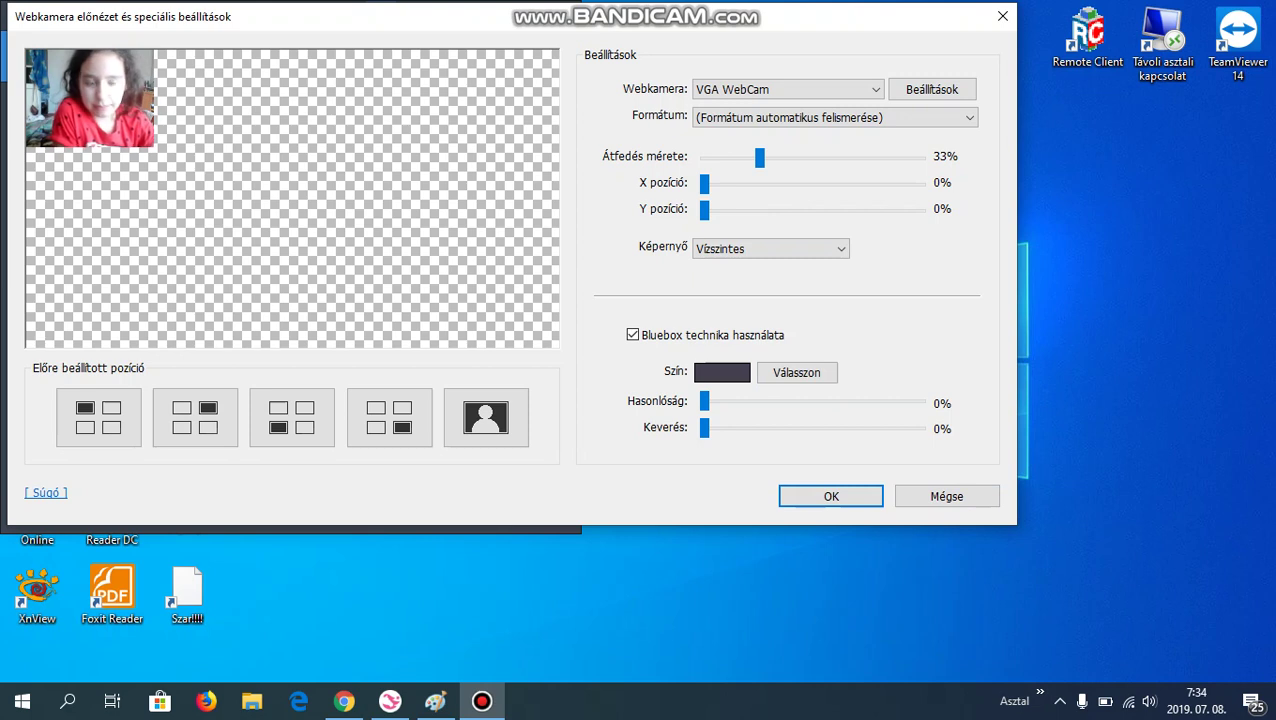
click(632, 334)
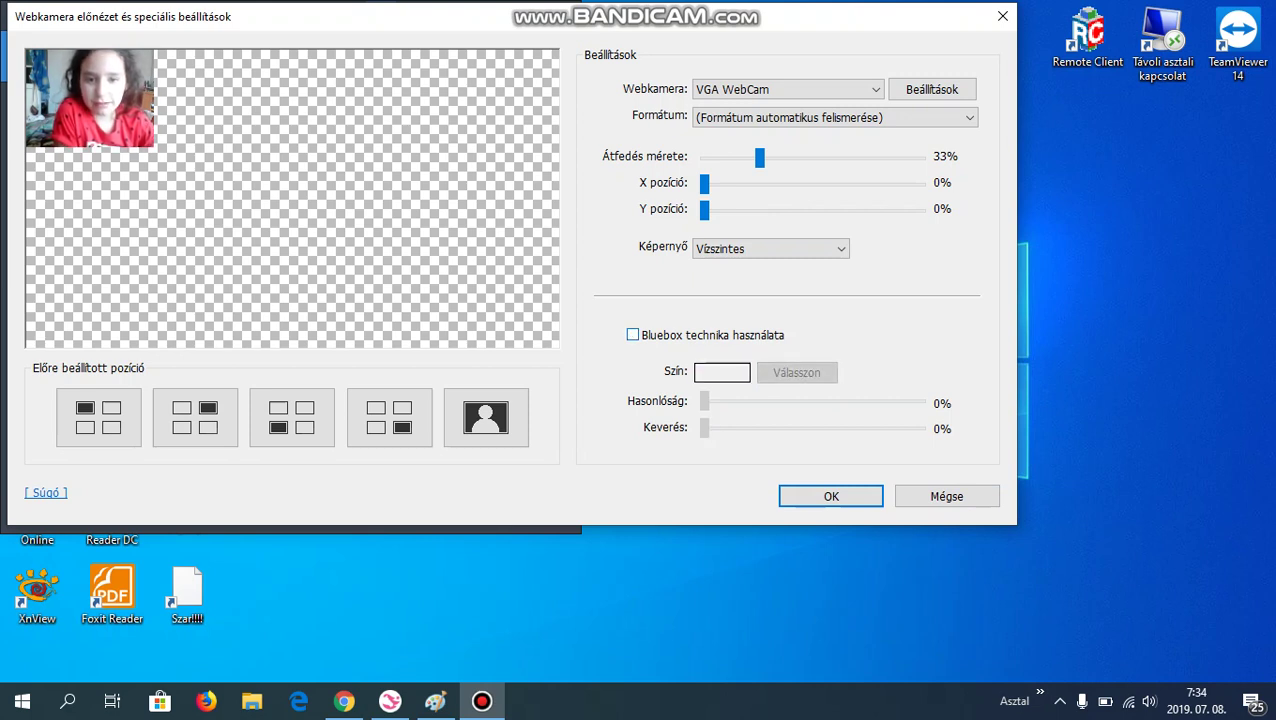
click(632, 334)
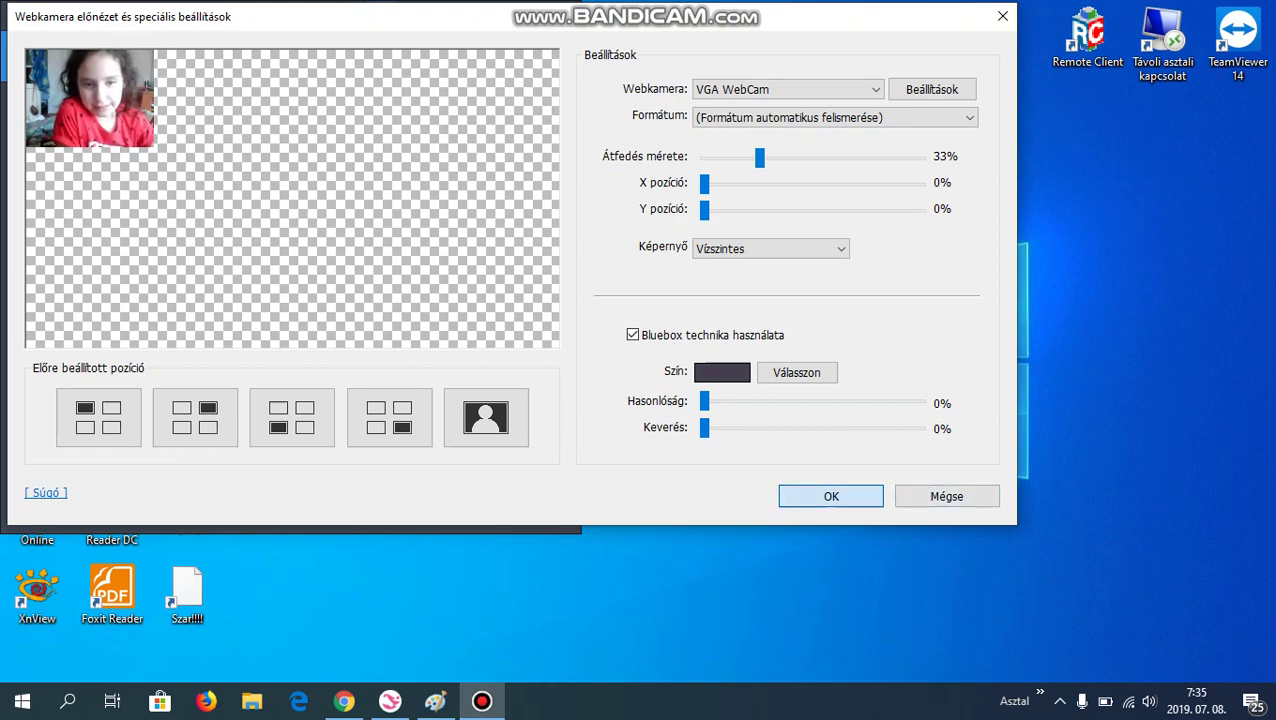
click(831, 496)
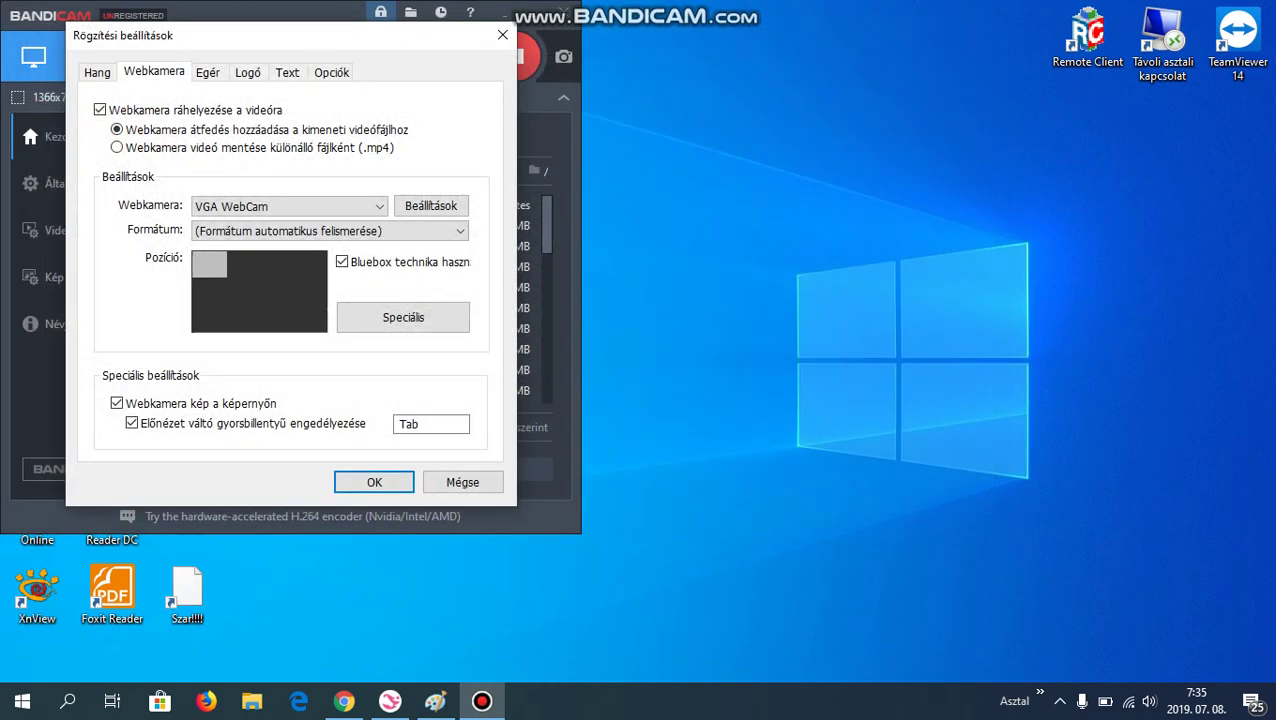
Try to turn off the webcam overlay and the Bluebox technique, then close the recording settings without accepting
click(100, 109)
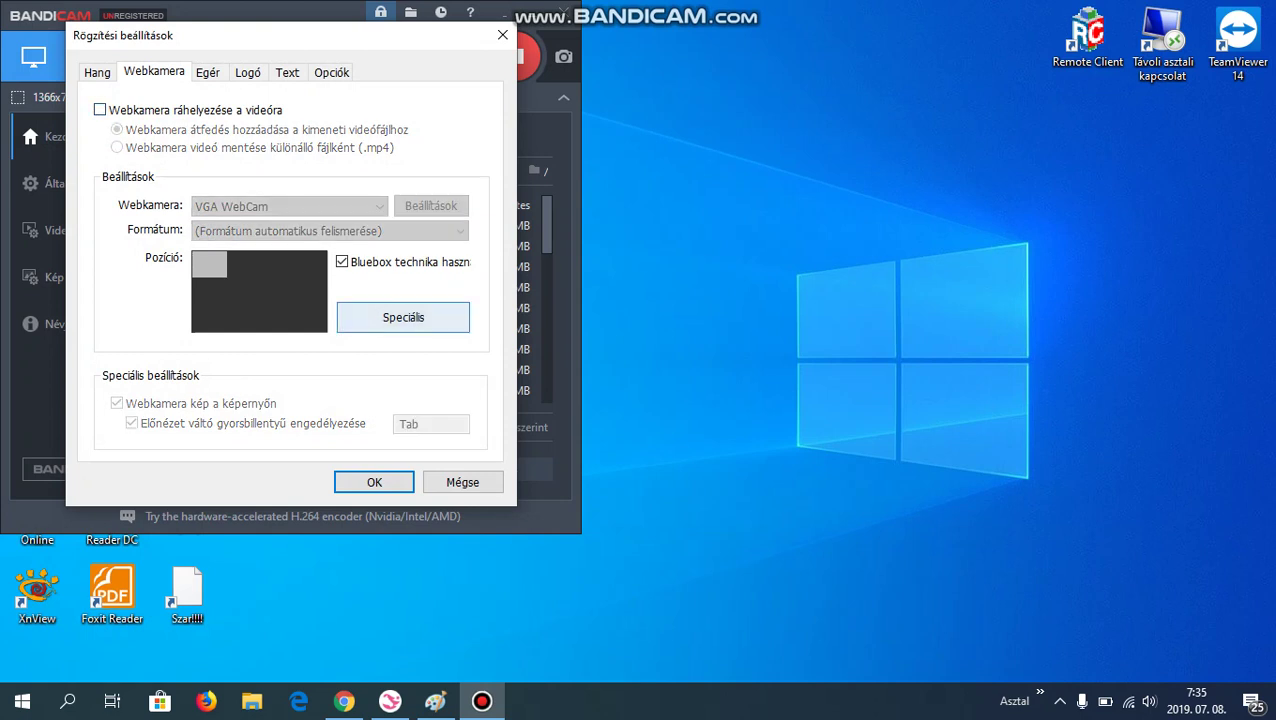
click(342, 262)
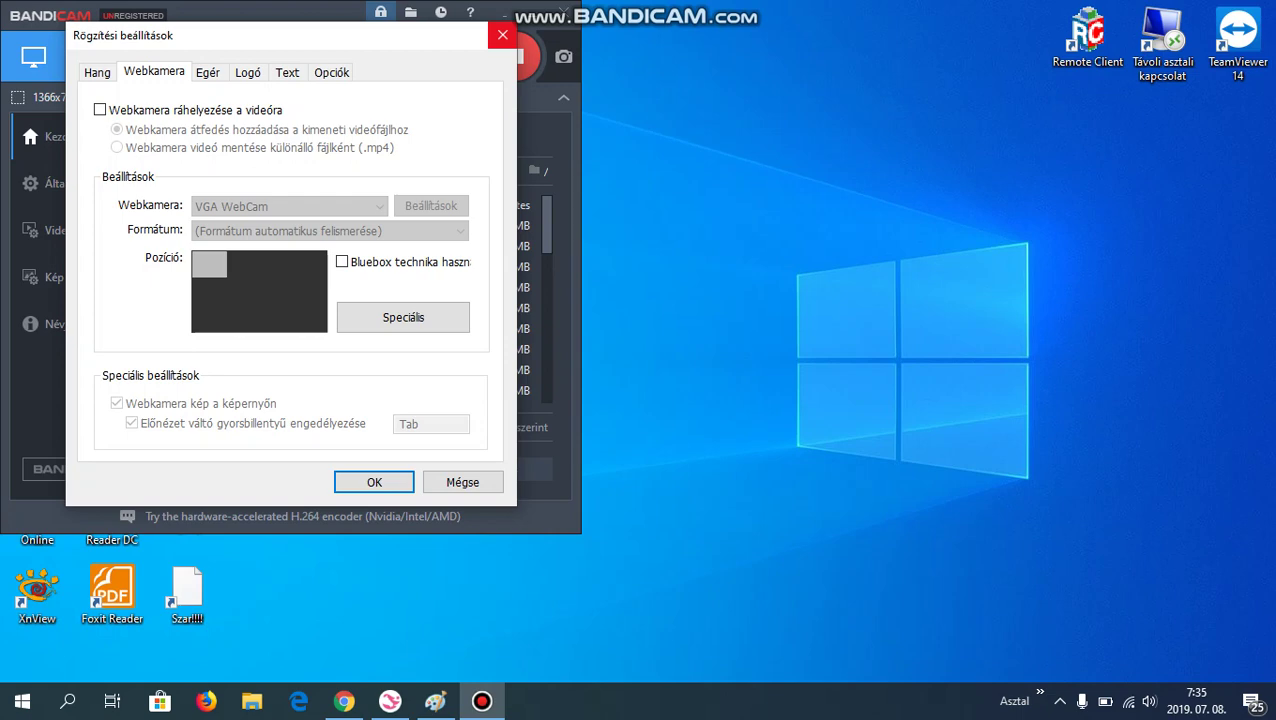
click(502, 35)
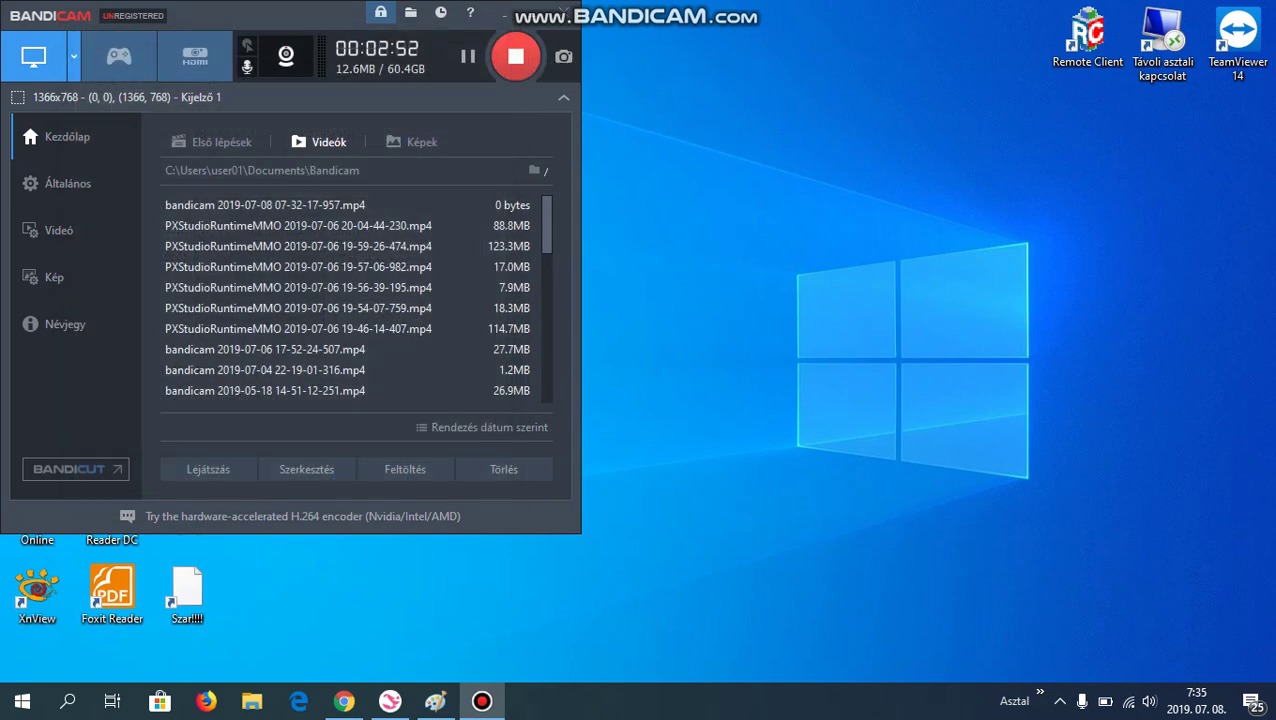
Examine the mouse effect, logo, text overlay and general option pages of the recording settings, and close them
click(246, 66)
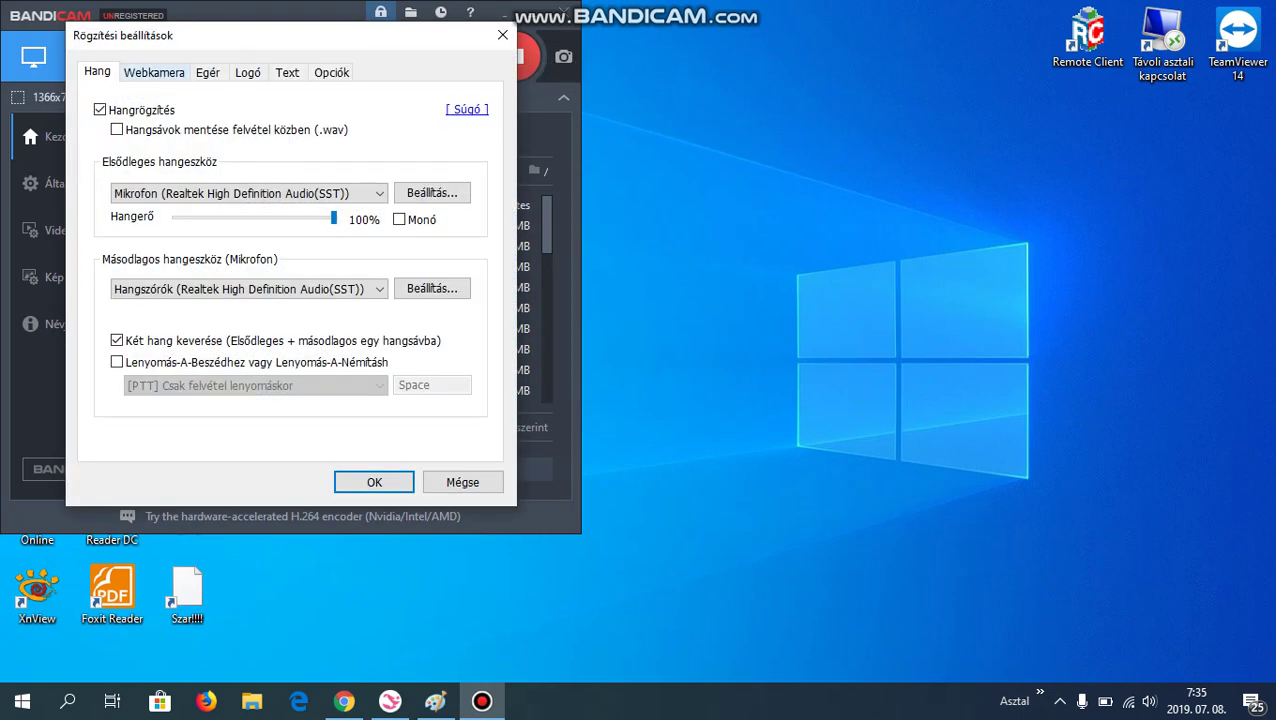
click(208, 72)
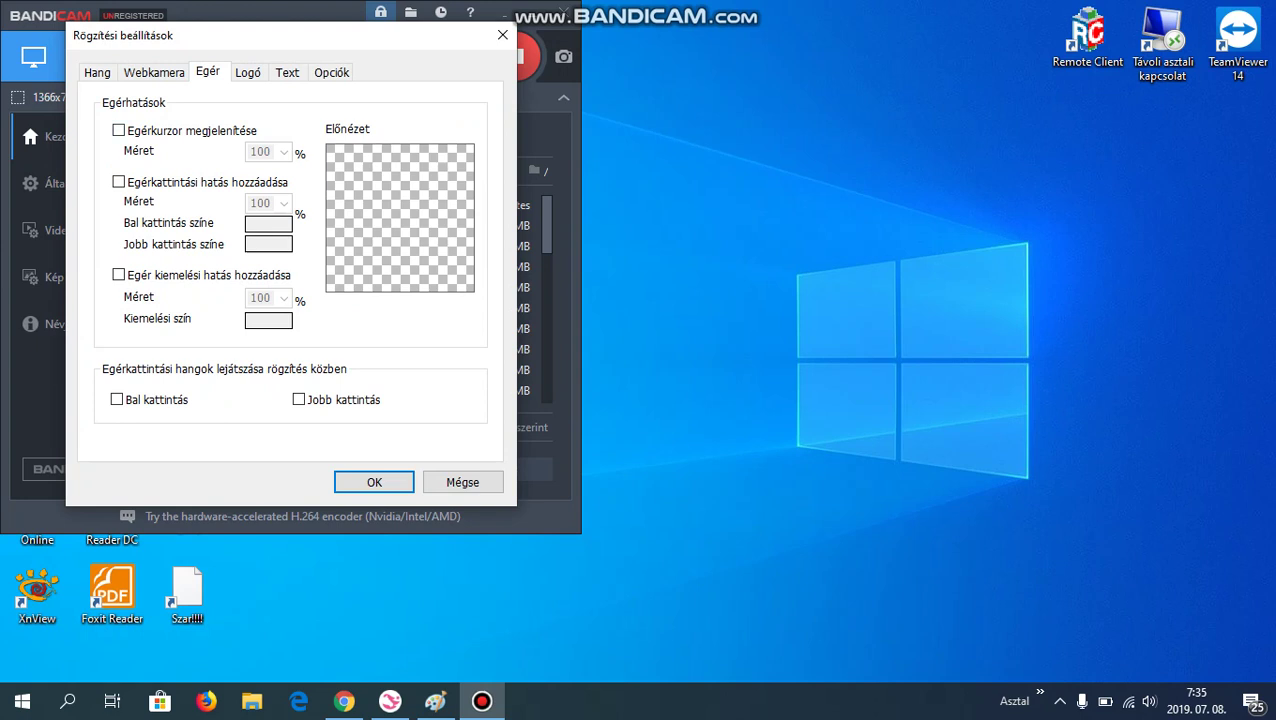
click(248, 72)
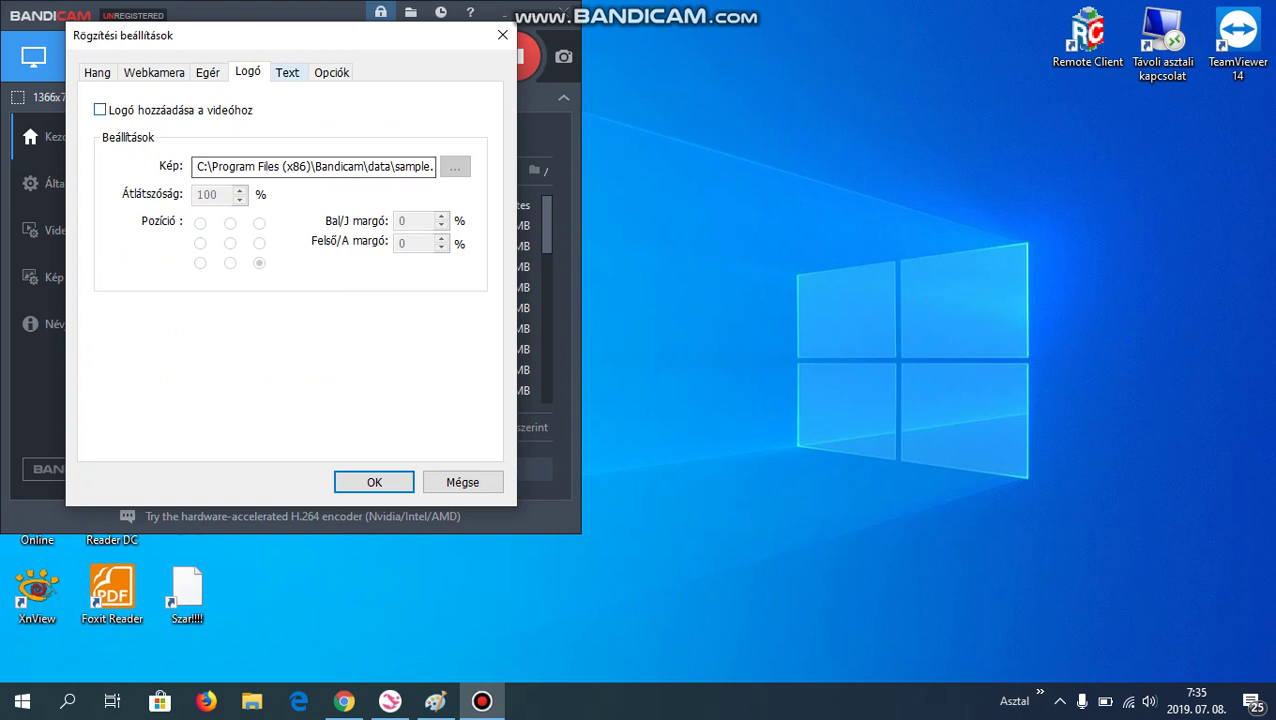
click(287, 72)
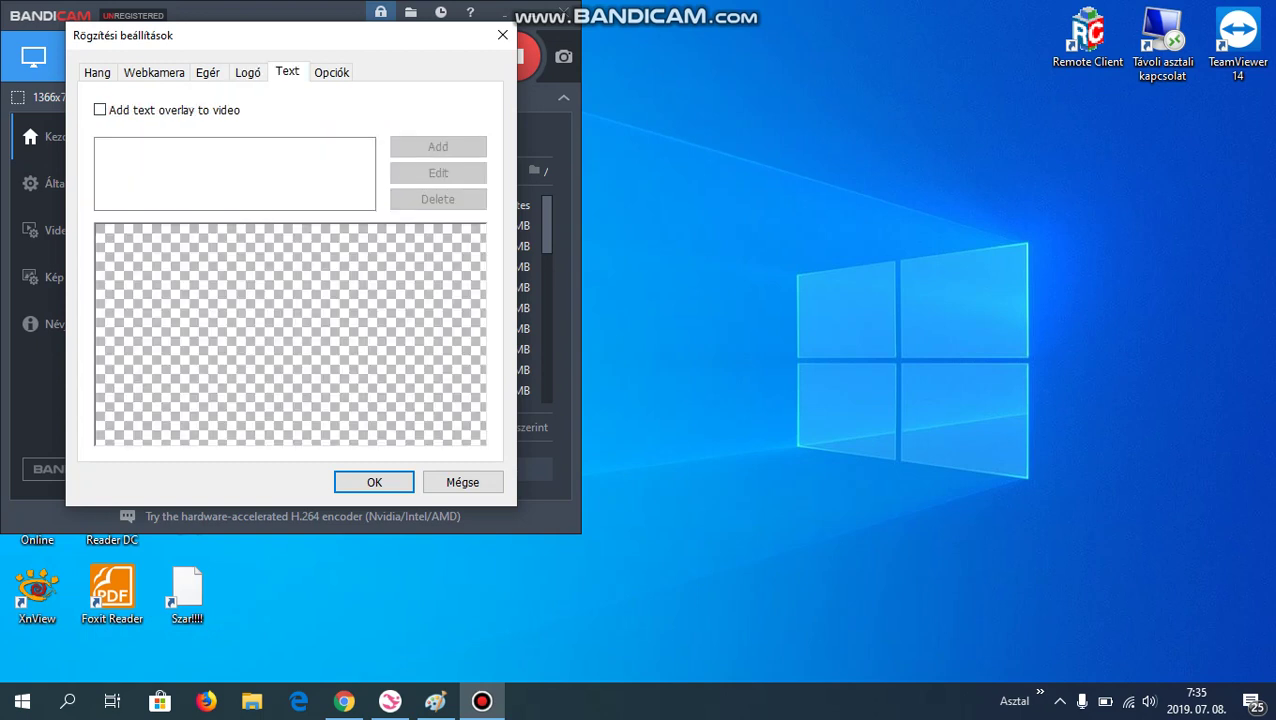
click(331, 72)
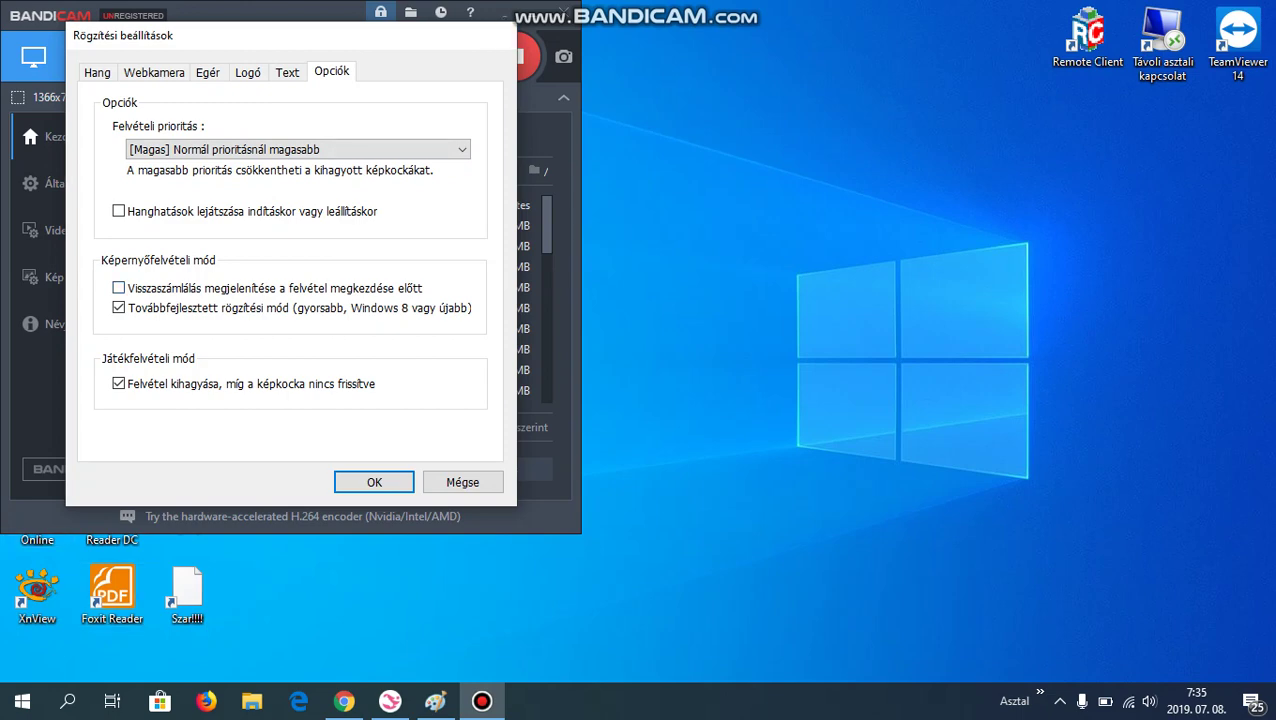
click(502, 35)
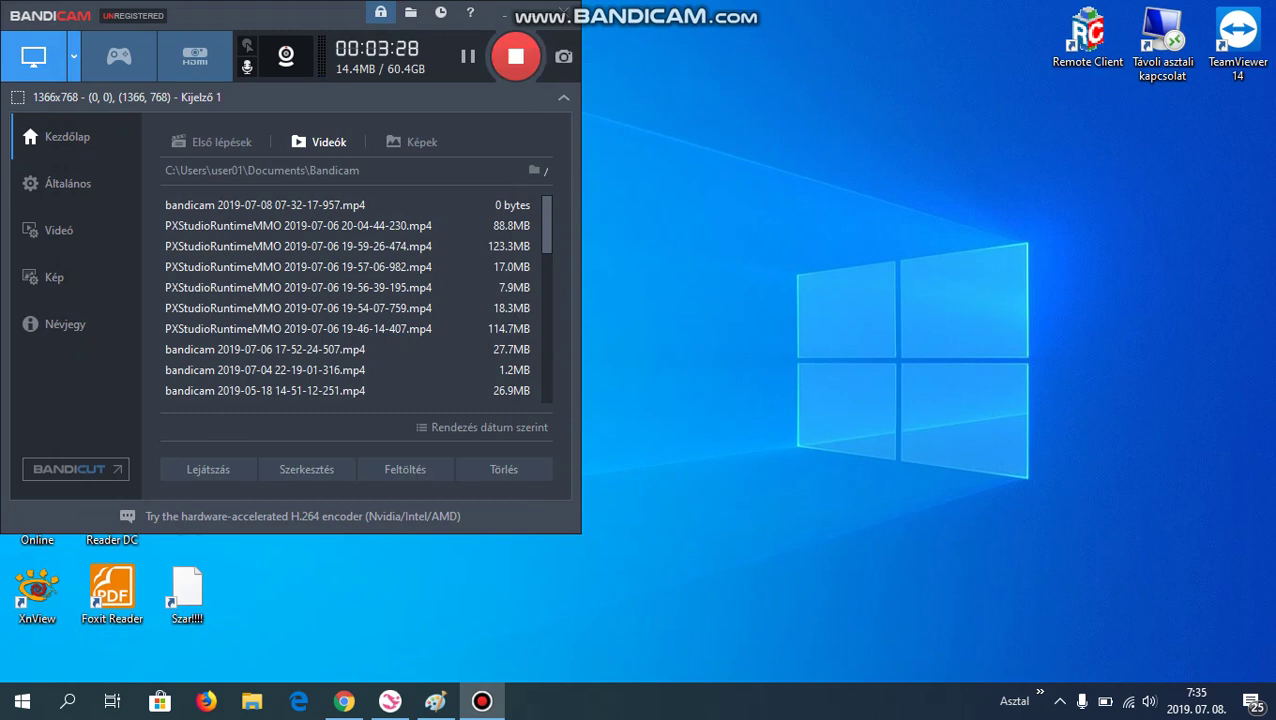
Look through the home page's getting-started guide and its lists of recorded videos and captured images
click(211, 142)
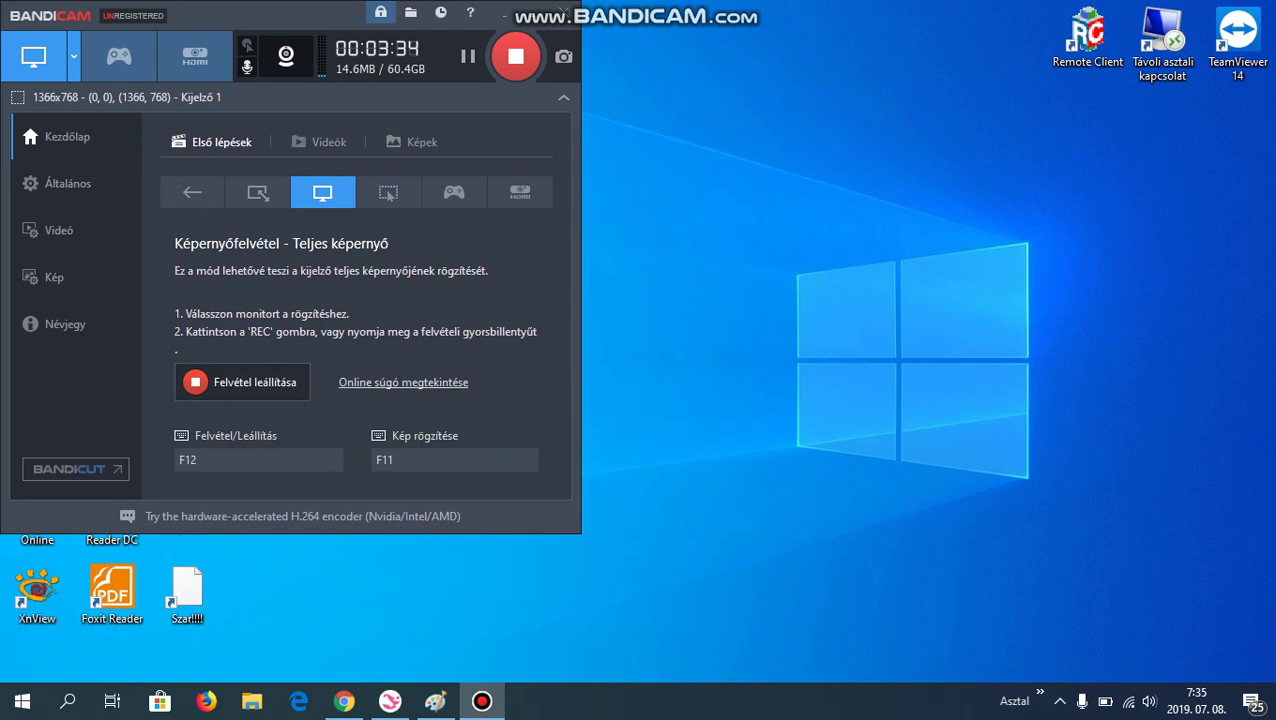
click(319, 142)
click(412, 142)
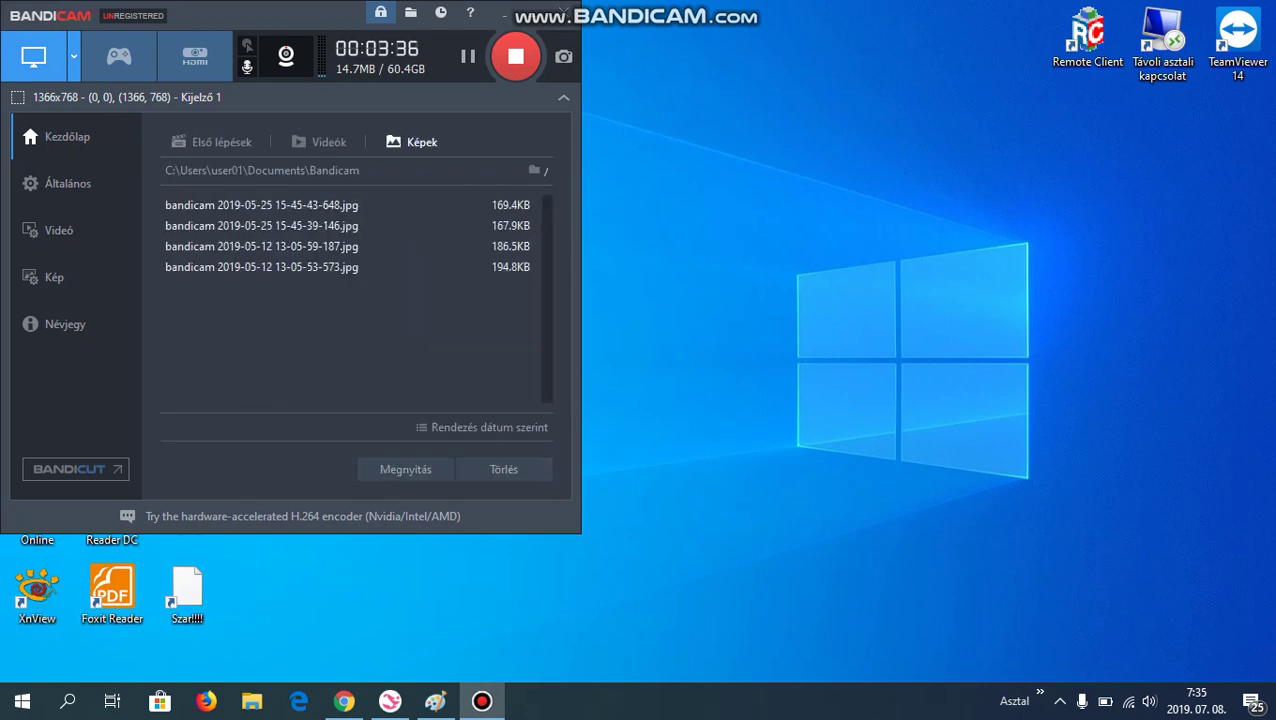
click(319, 142)
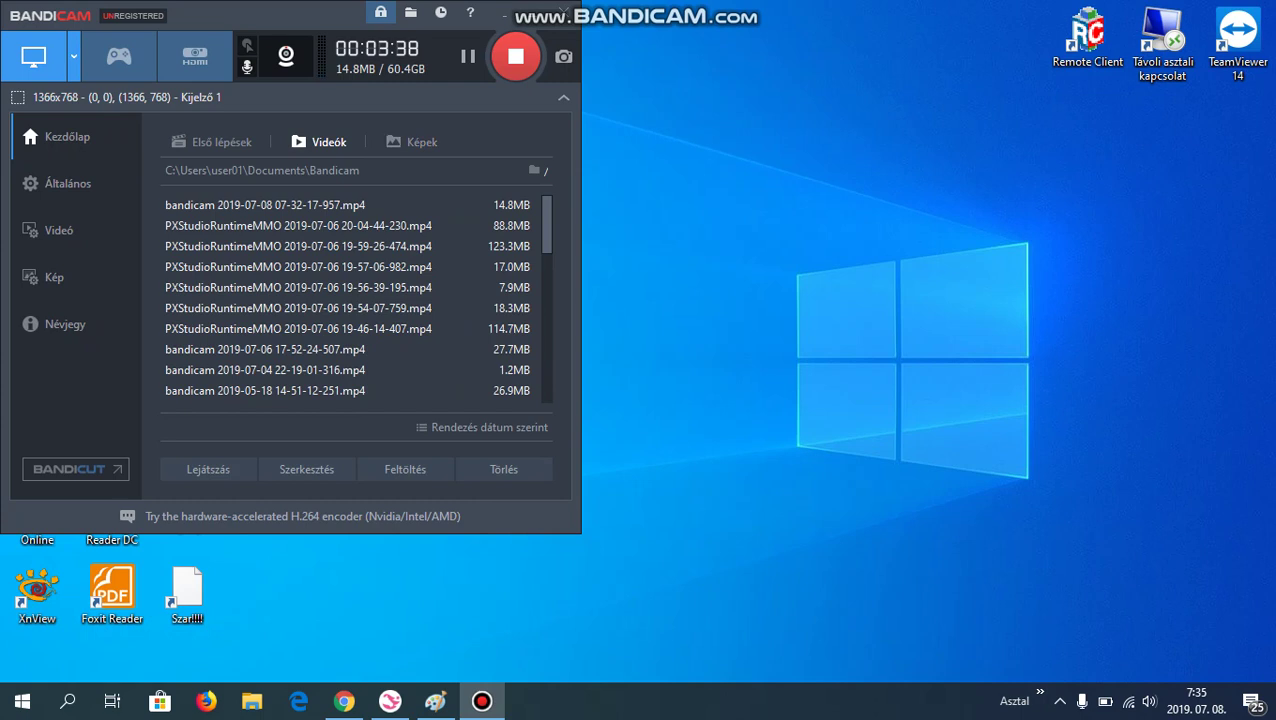
click(211, 142)
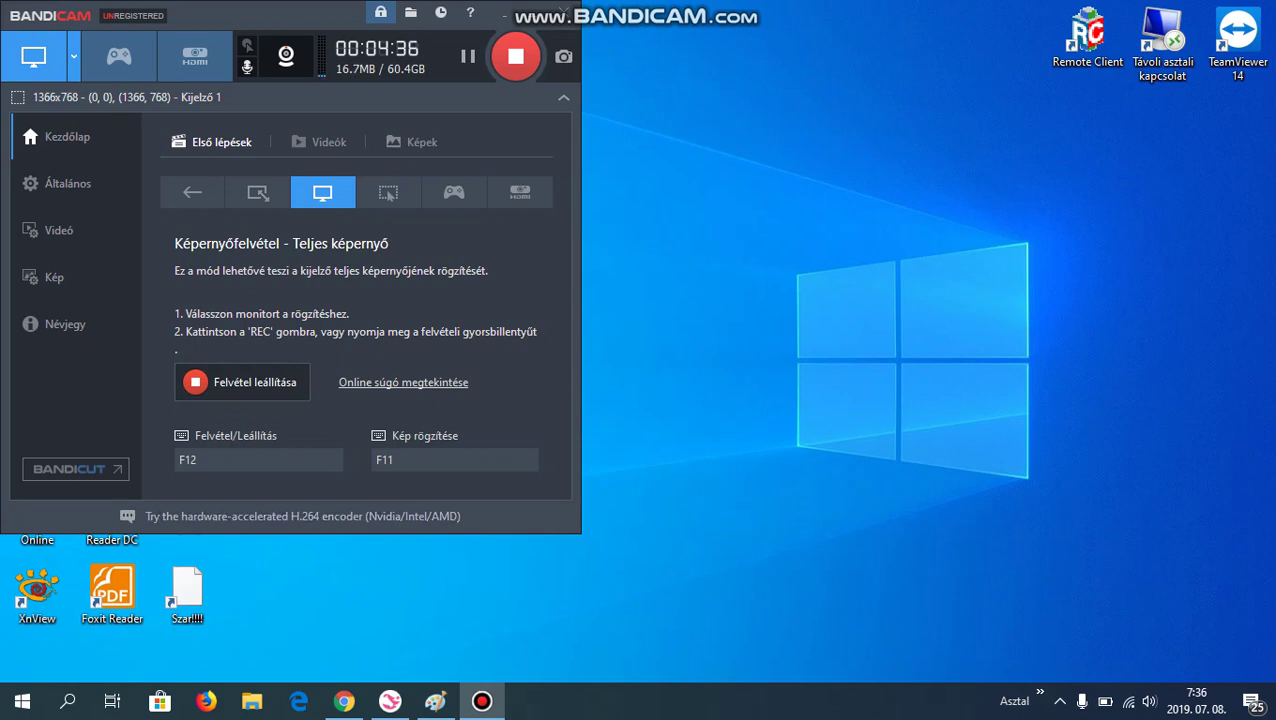
Review the licence information and the general, video and image capture settings, including the recording hotkey and webcam overlay option
click(65, 324)
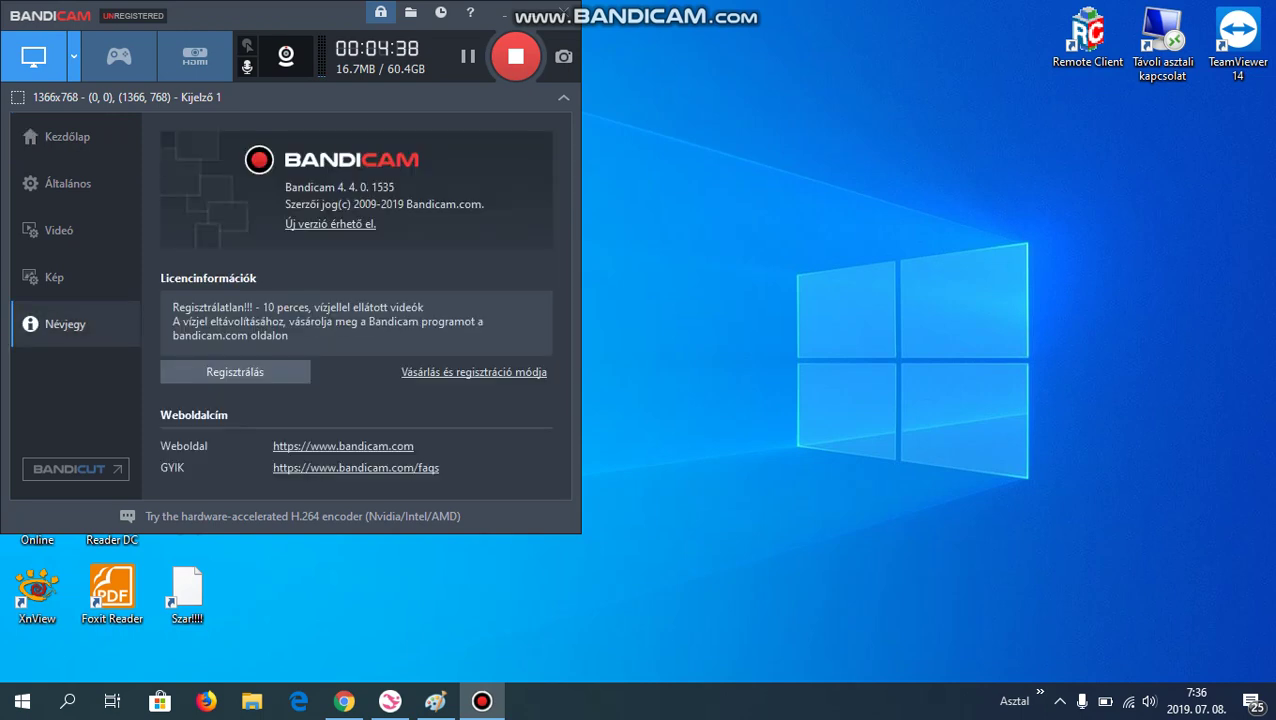
click(54, 277)
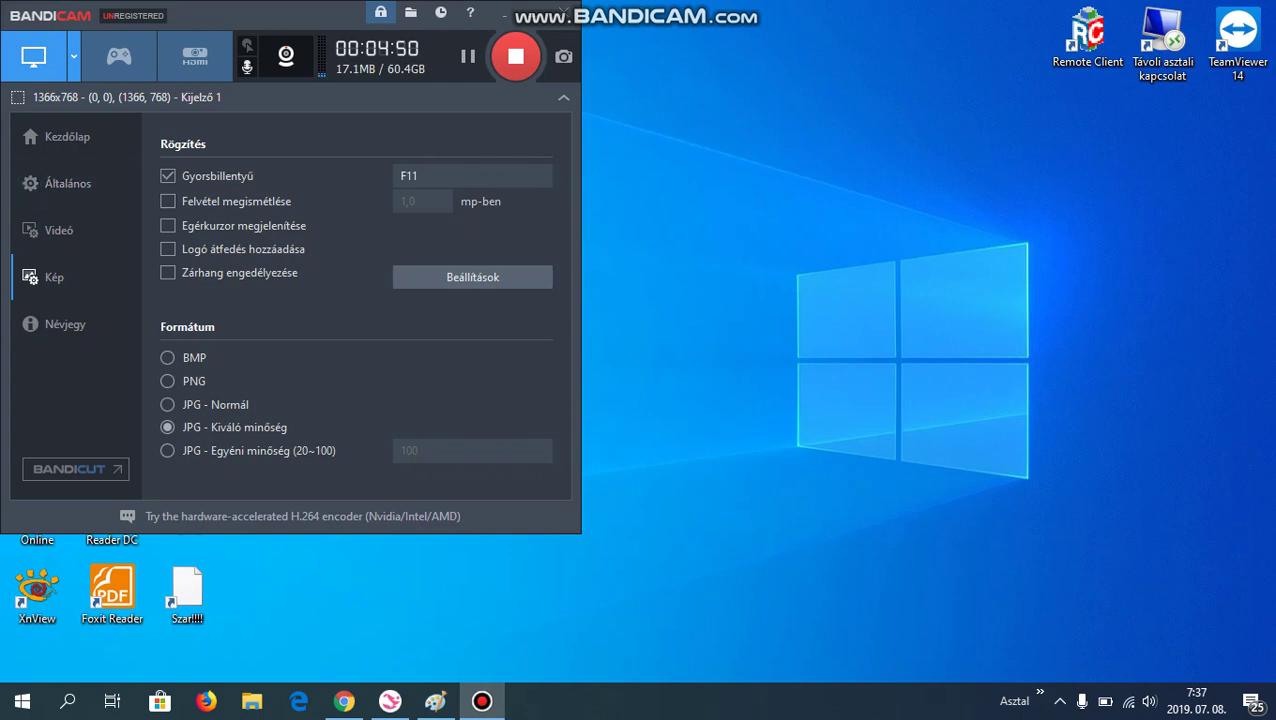
click(76, 183)
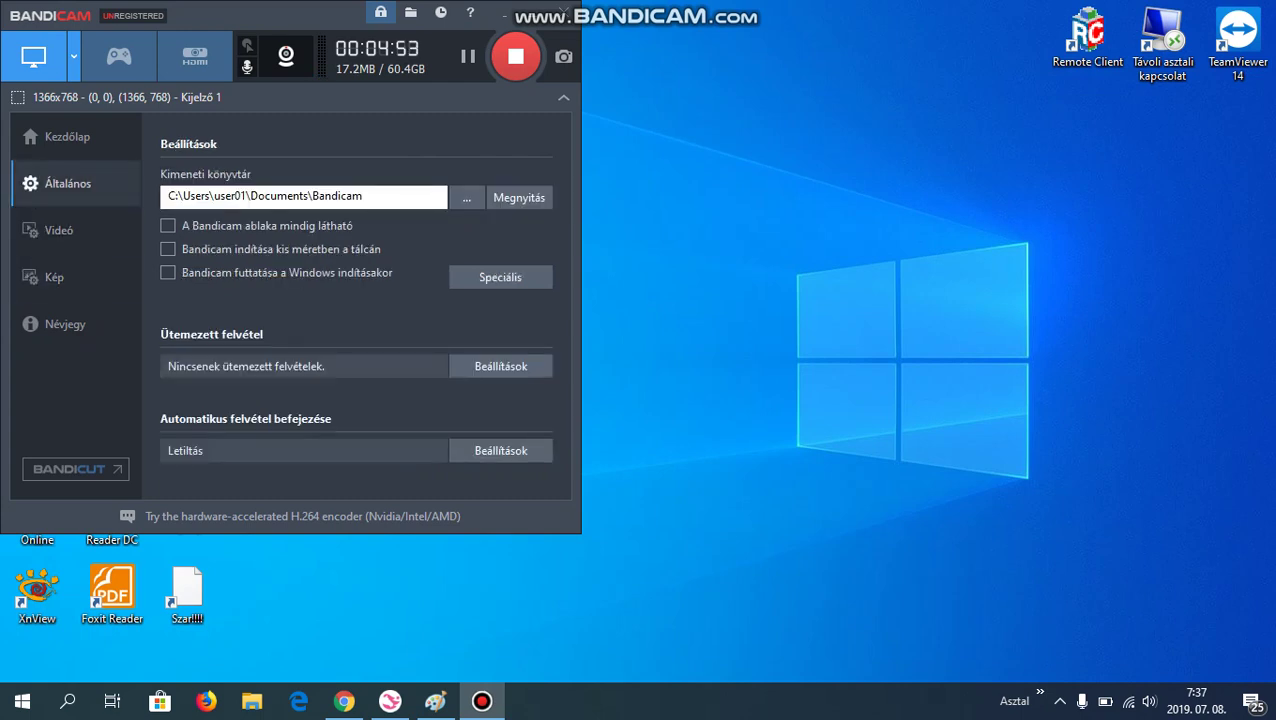
click(76, 230)
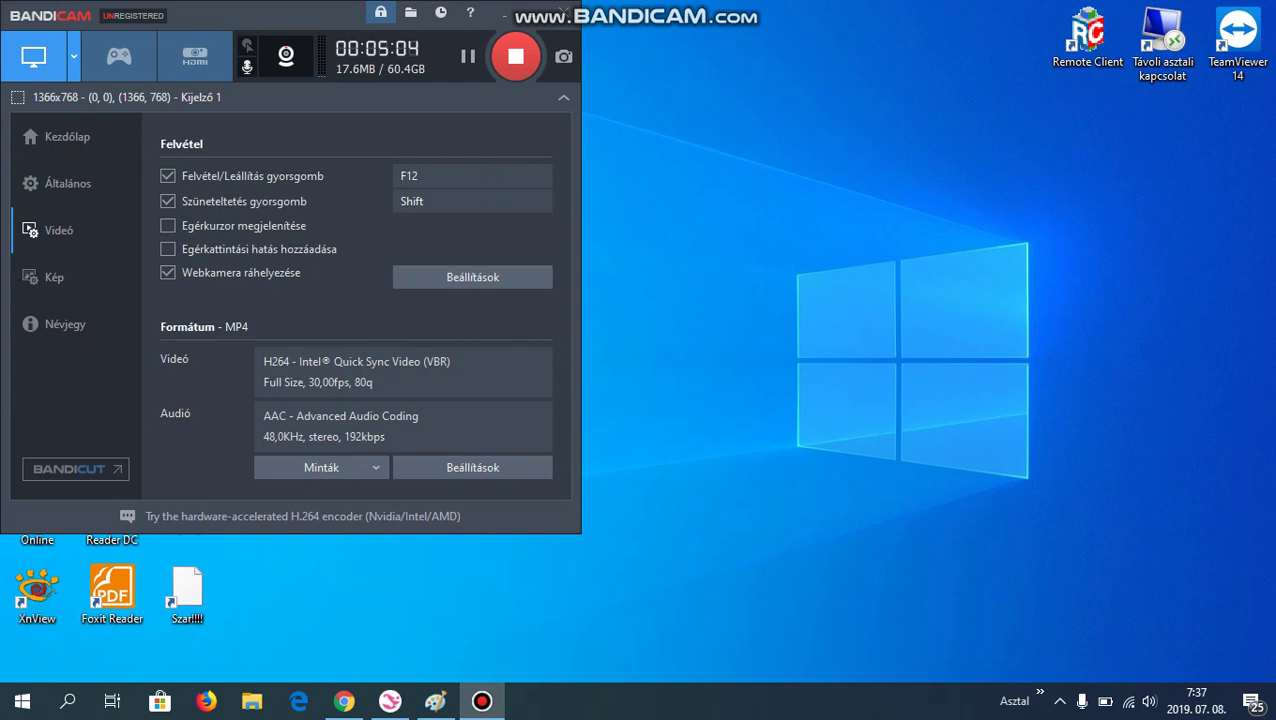
click(471, 176)
click(168, 272)
click(168, 272)
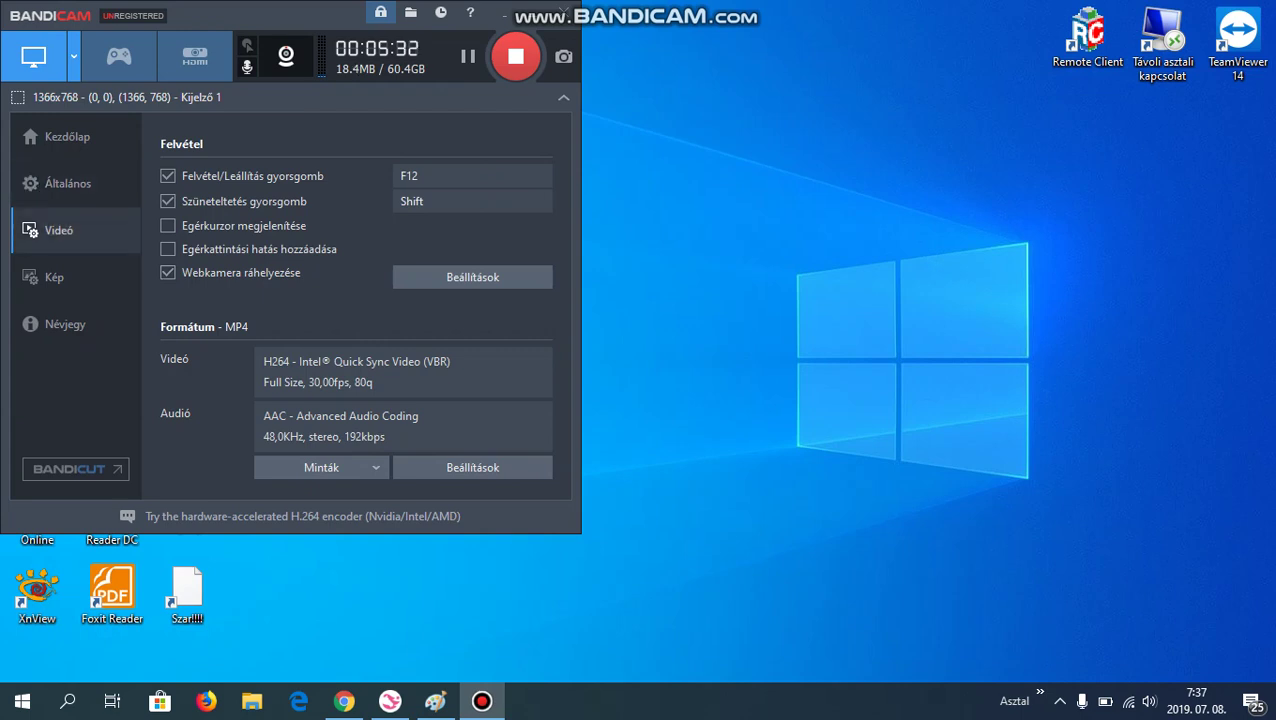
click(54, 277)
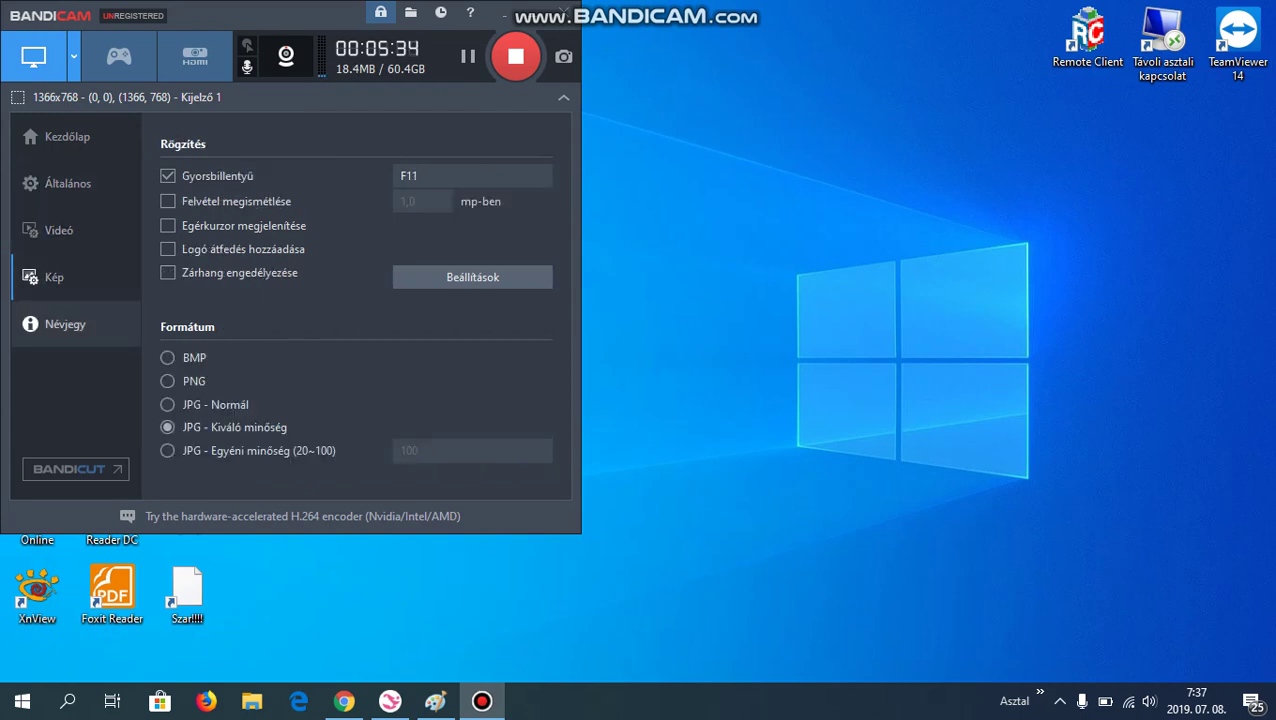
Revisit the licence information and the image, video and general settings pages, and return to the home page's getting-started guide
click(65, 324)
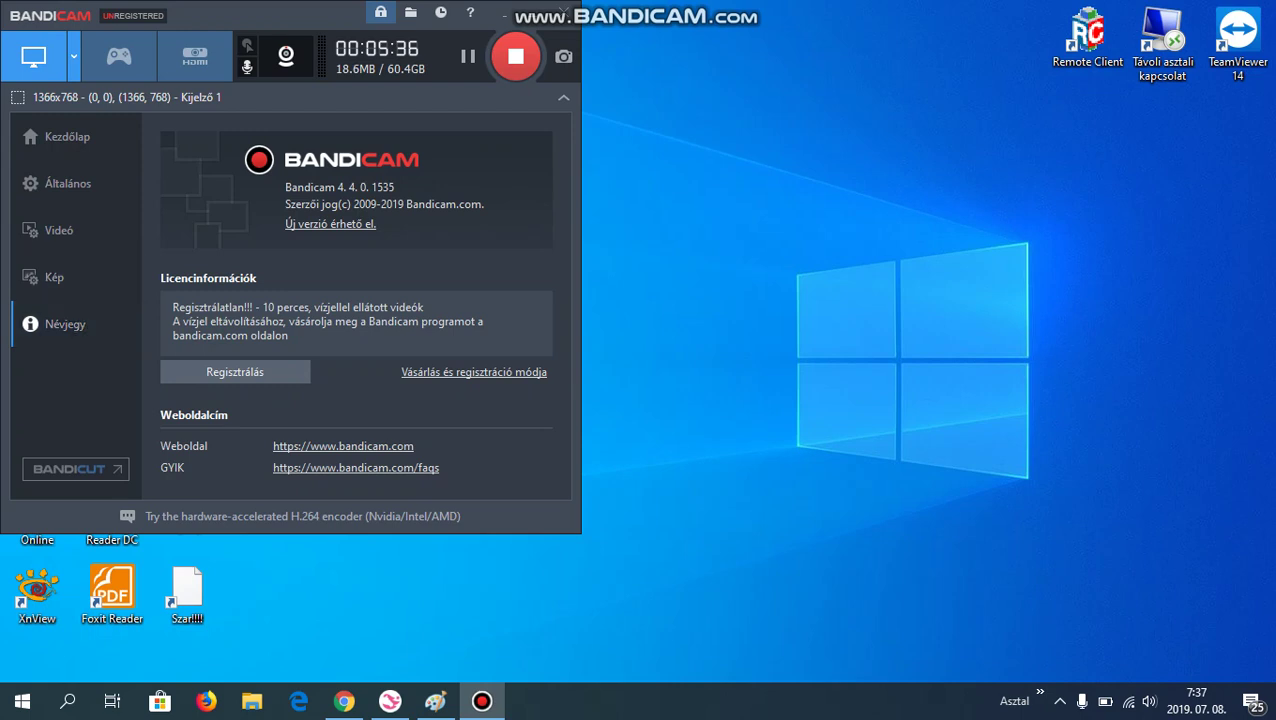
click(54, 277)
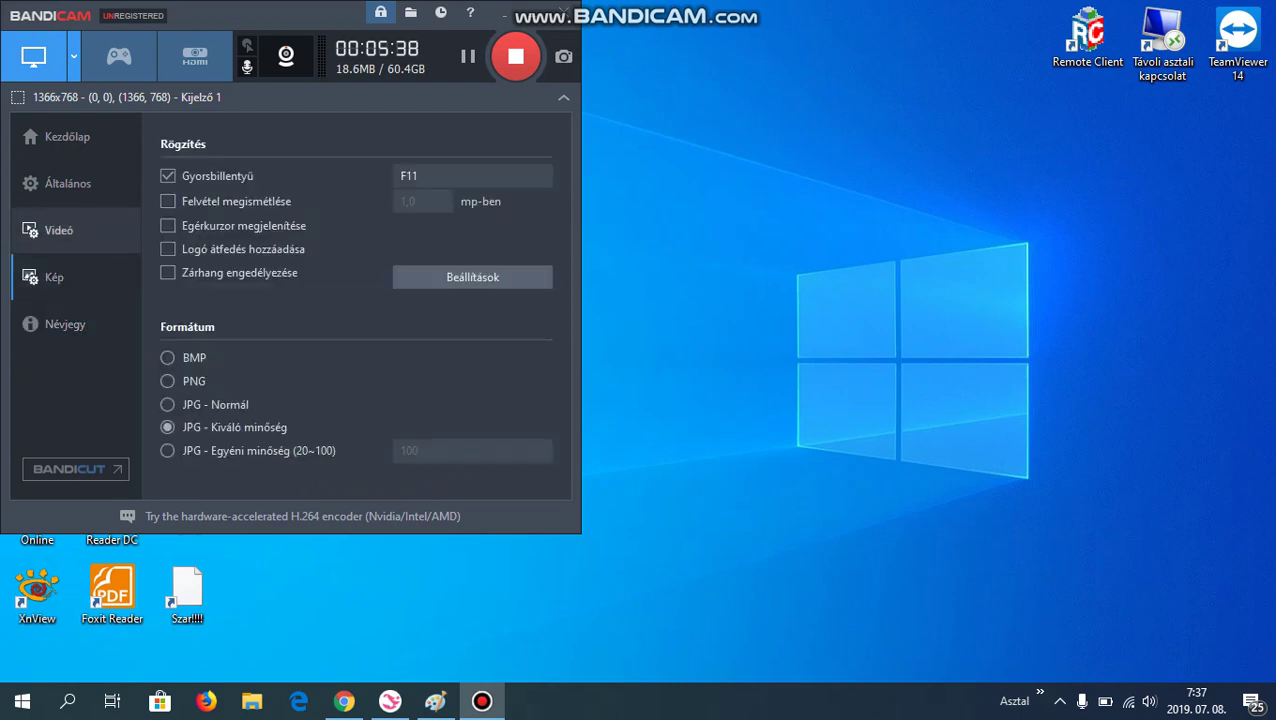
click(59, 230)
click(68, 183)
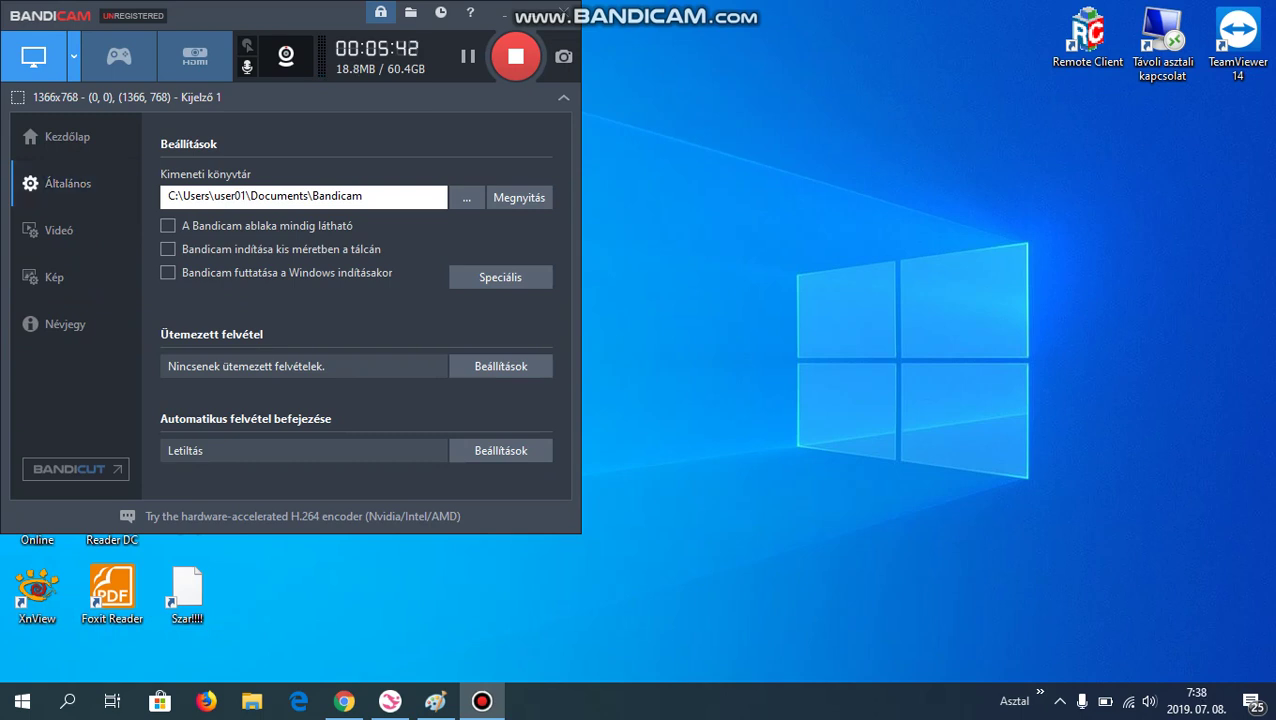
click(67, 136)
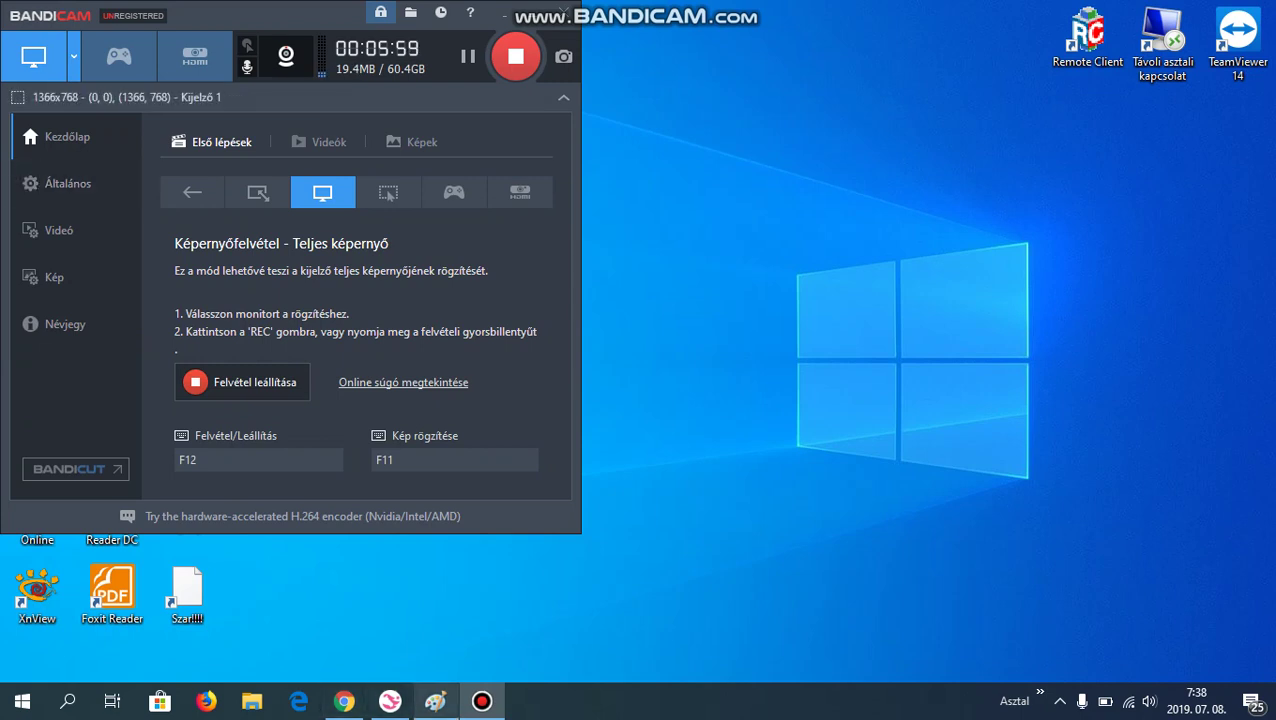
mouse_move(435, 701)
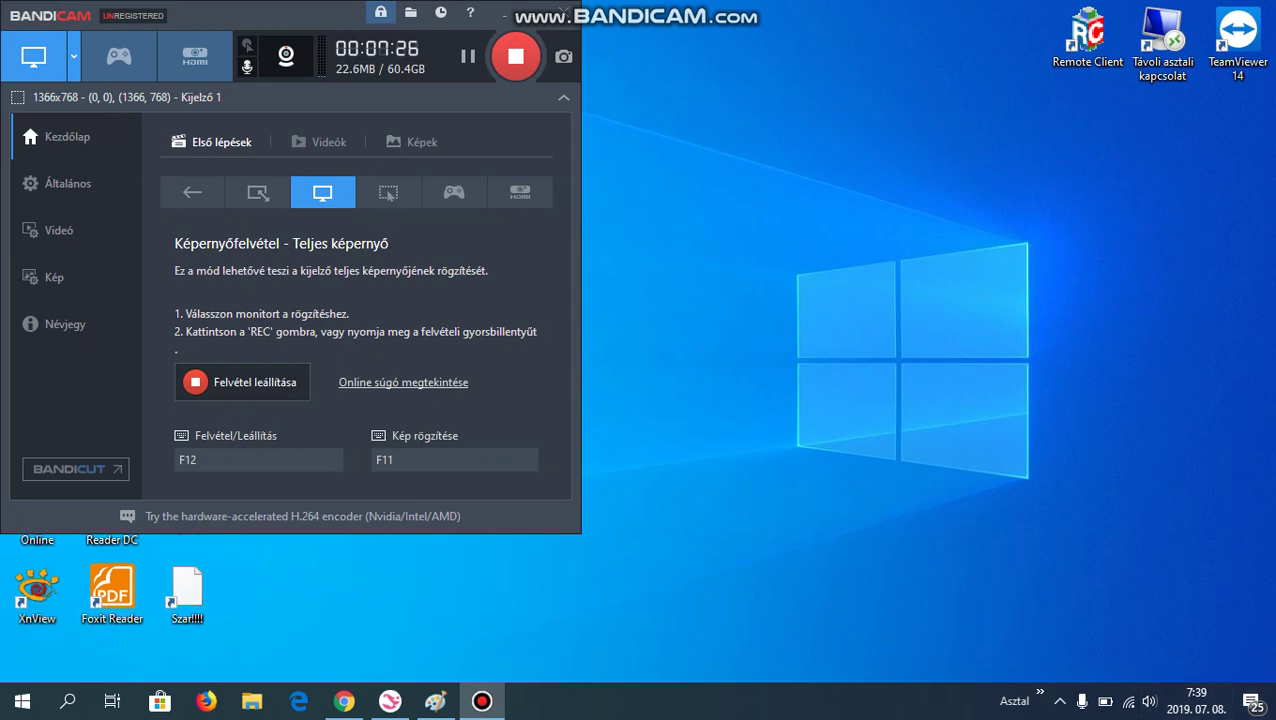
Look through the home page's captured images, recorded videos and getting-started guide, and reopen the video list
click(412, 142)
click(318, 142)
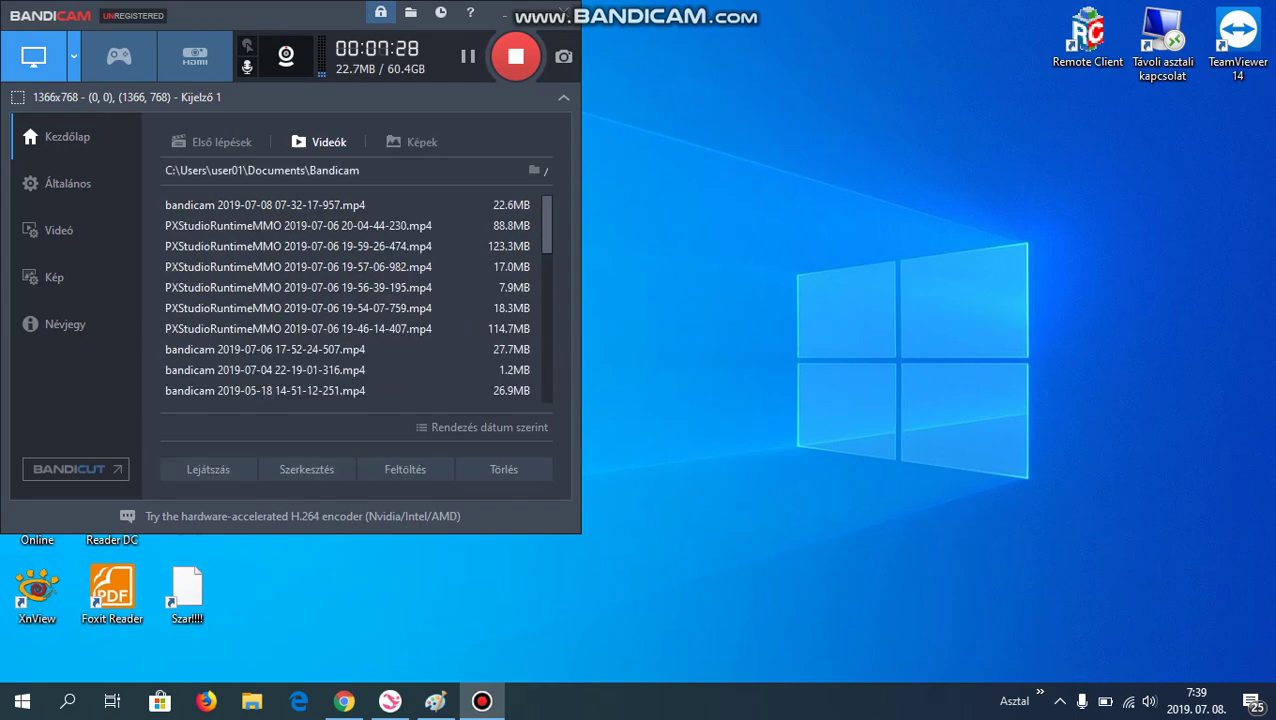
click(215, 142)
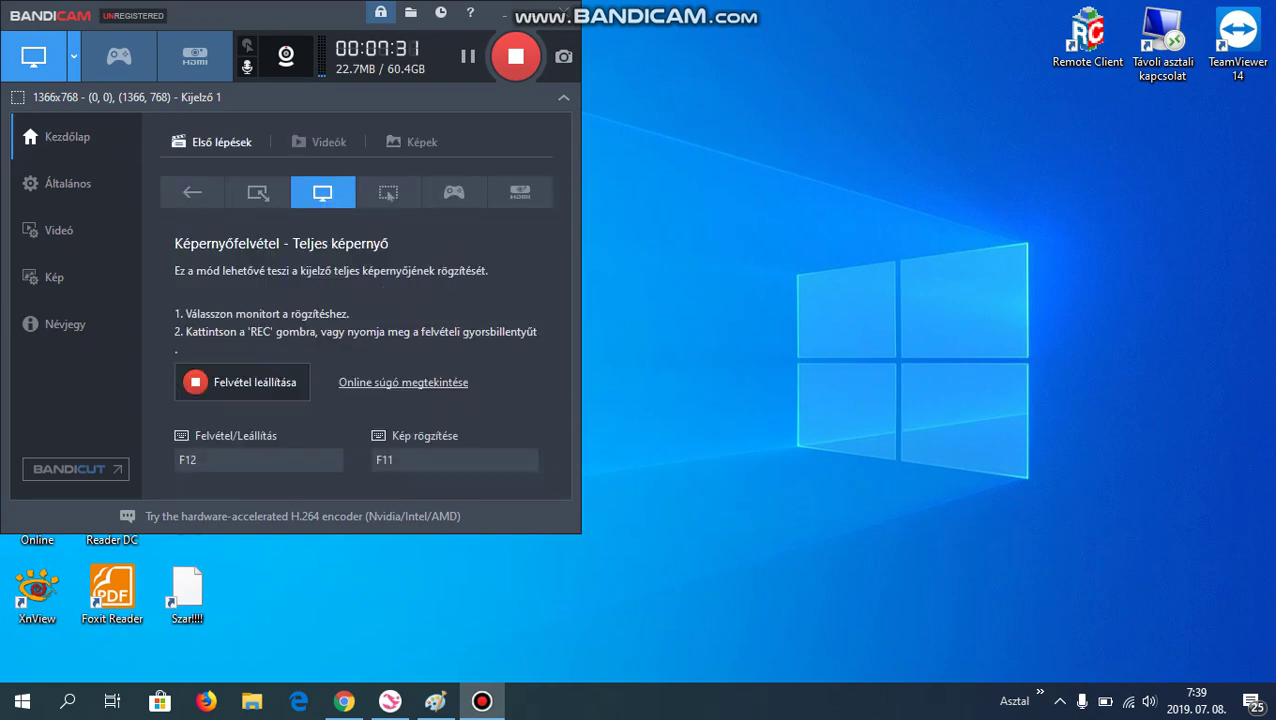
click(320, 142)
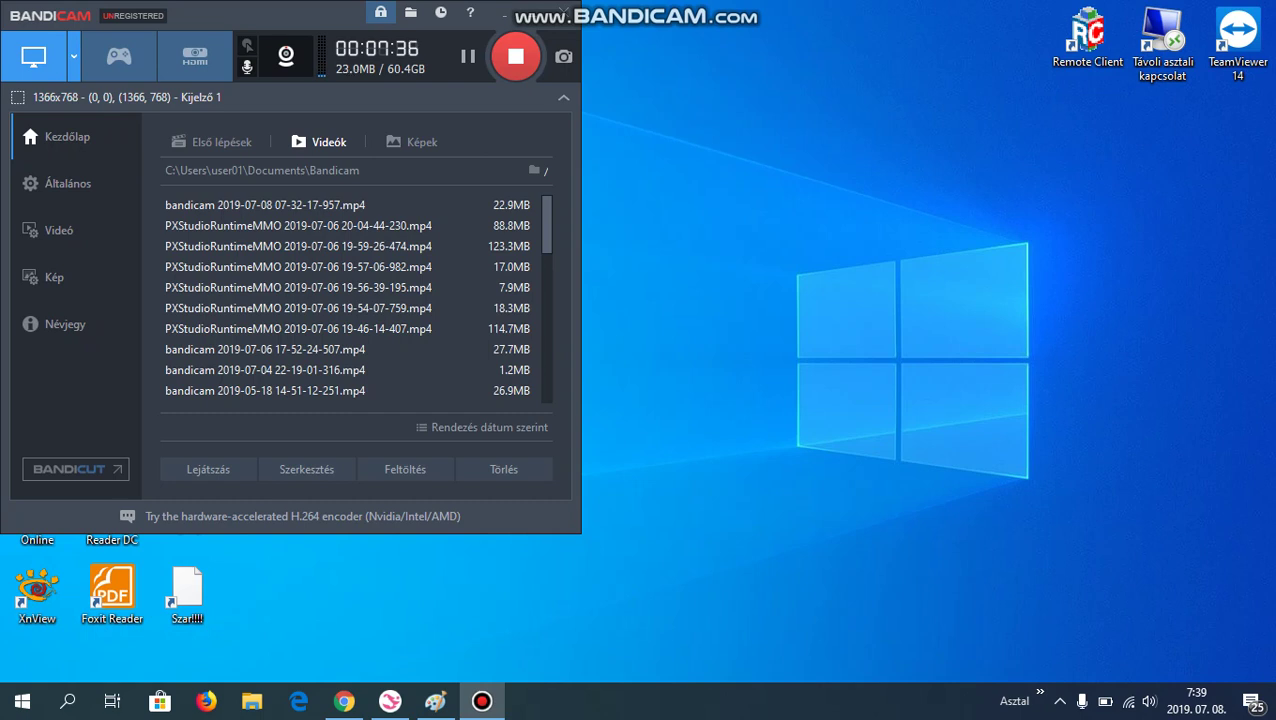
click(265, 205)
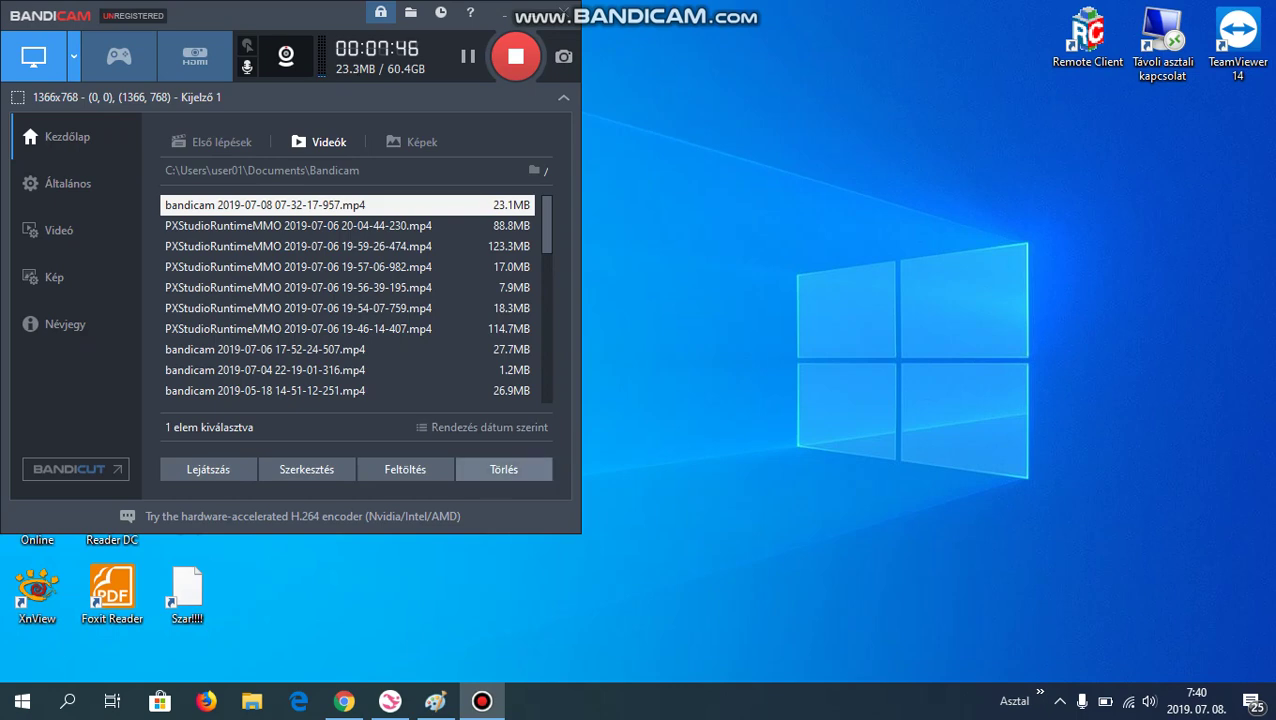
click(503, 468)
click(337, 314)
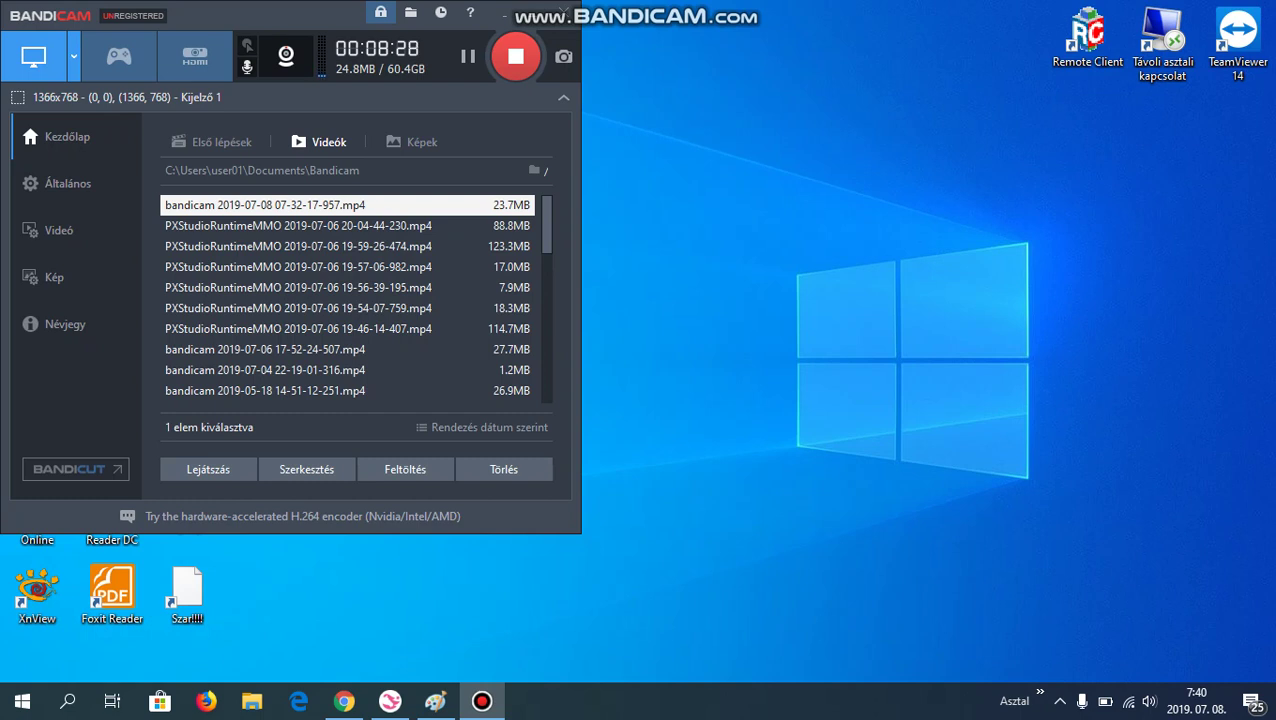
Examine the list of recorded videos down to the oldest recording and return to the newest one
scroll(350, 297, down, 9)
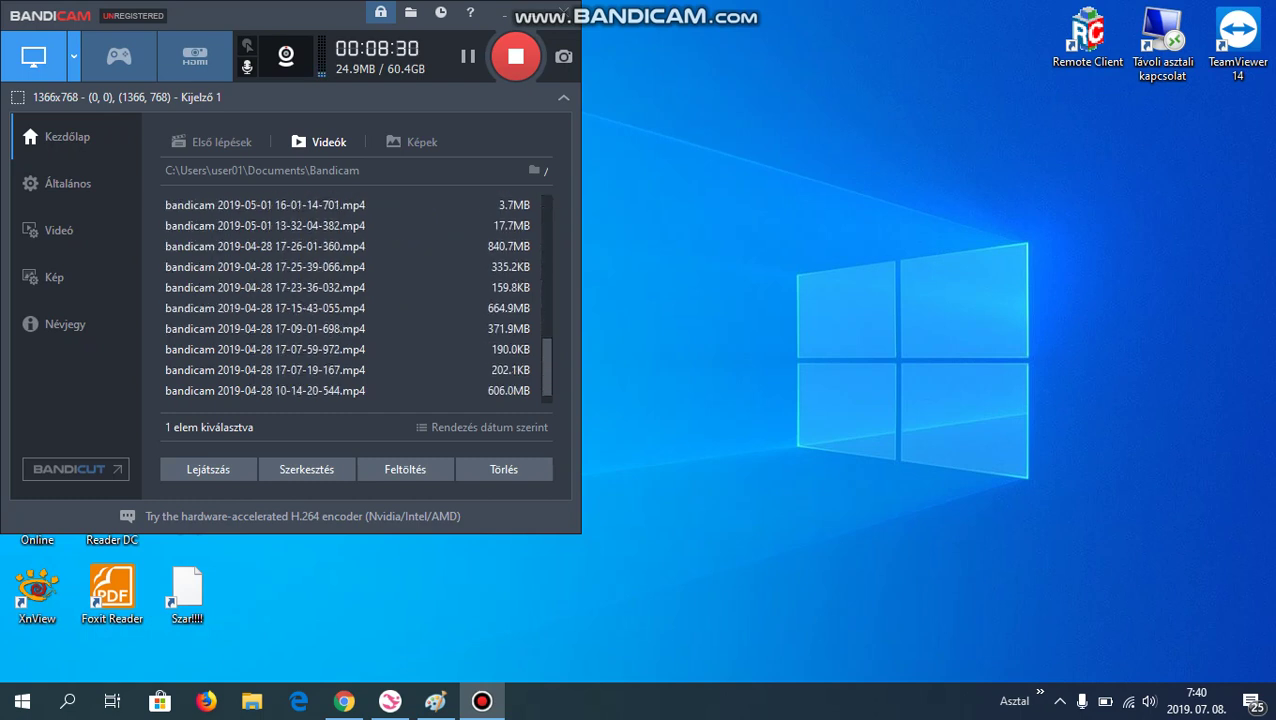
scroll(350, 297, up, 9)
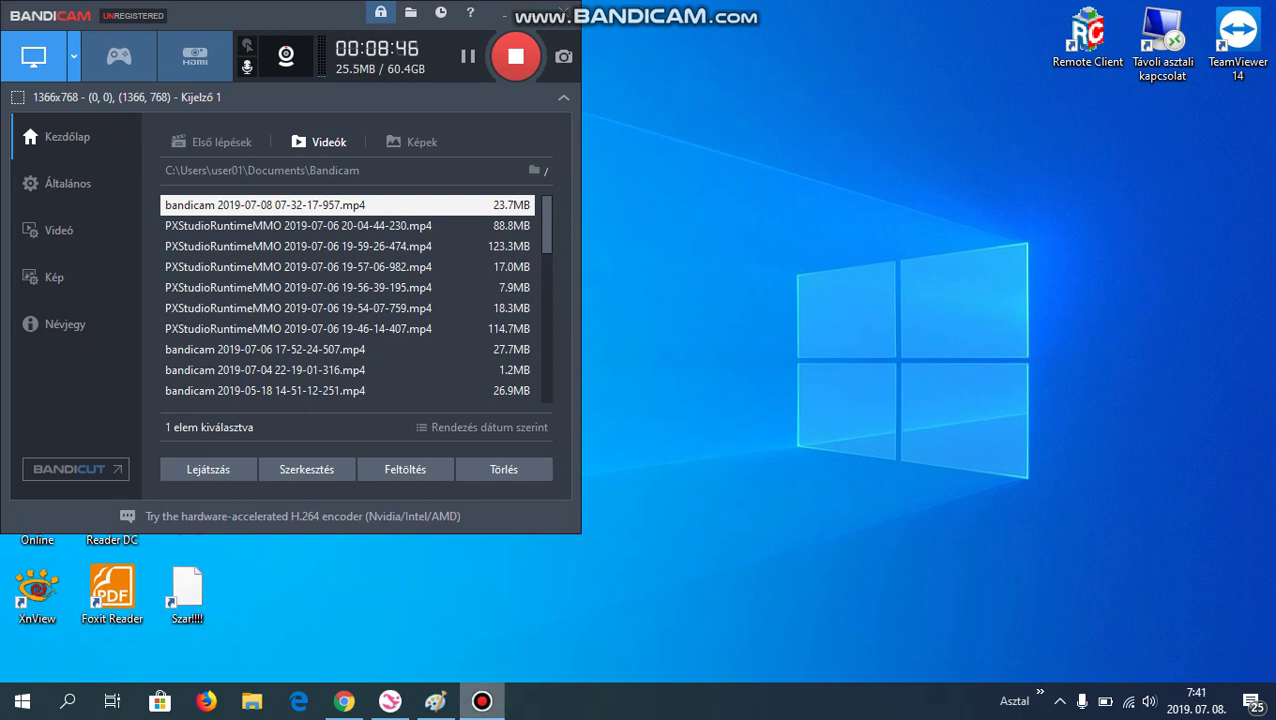
mouse_move(482, 701)
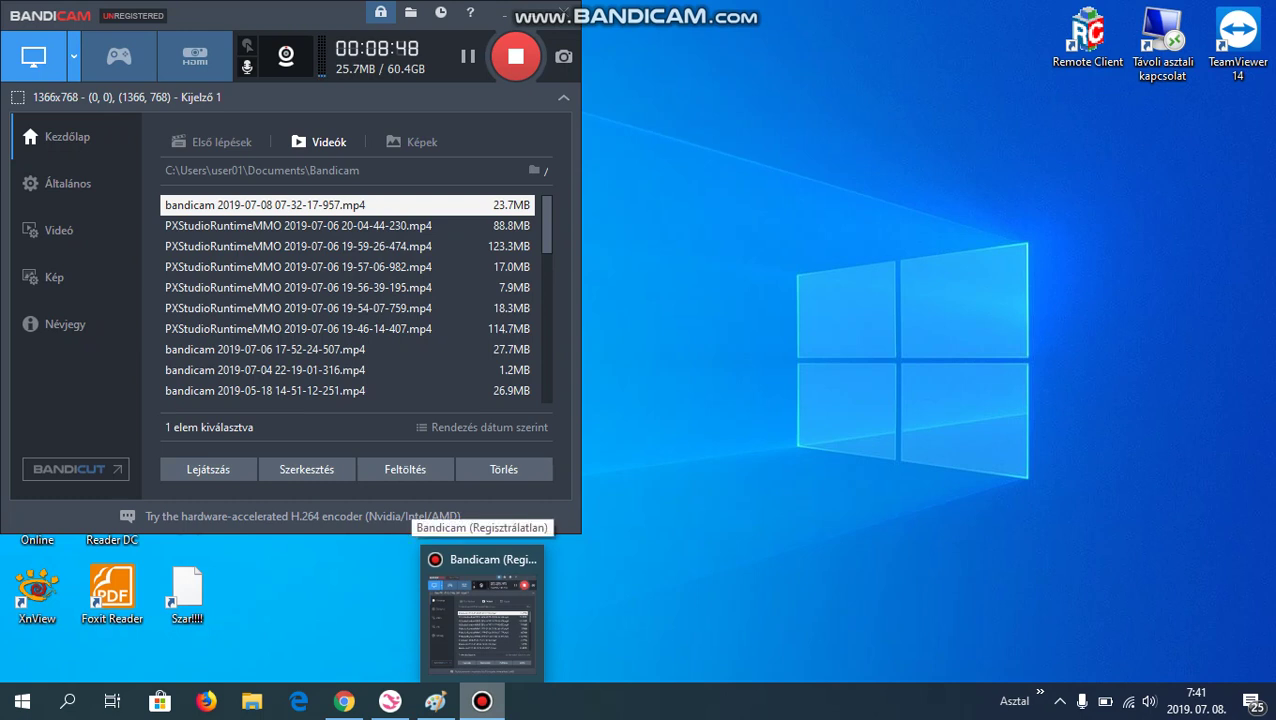